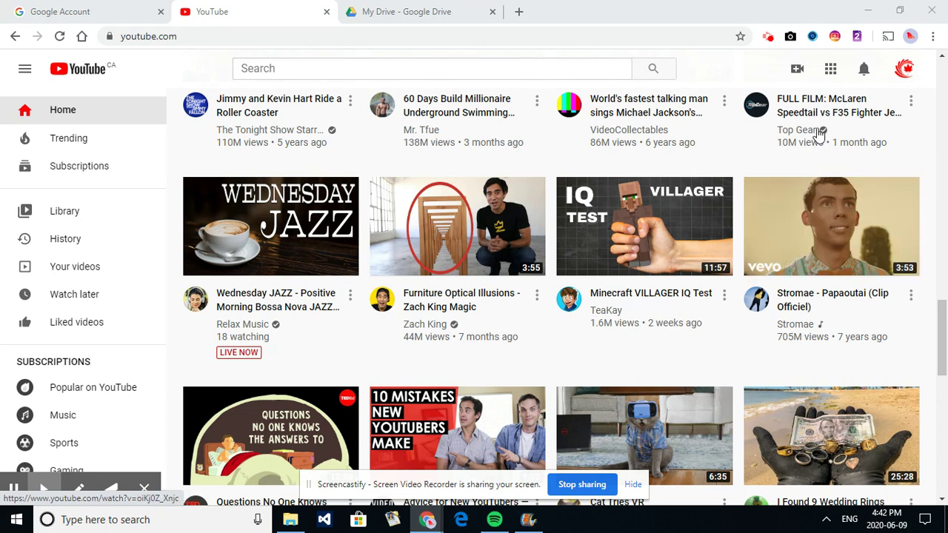
Show the dropdown of other YouTube apps, such as YouTube TV and Kids
{"action": "left_click", "coordinate": [832, 71]}
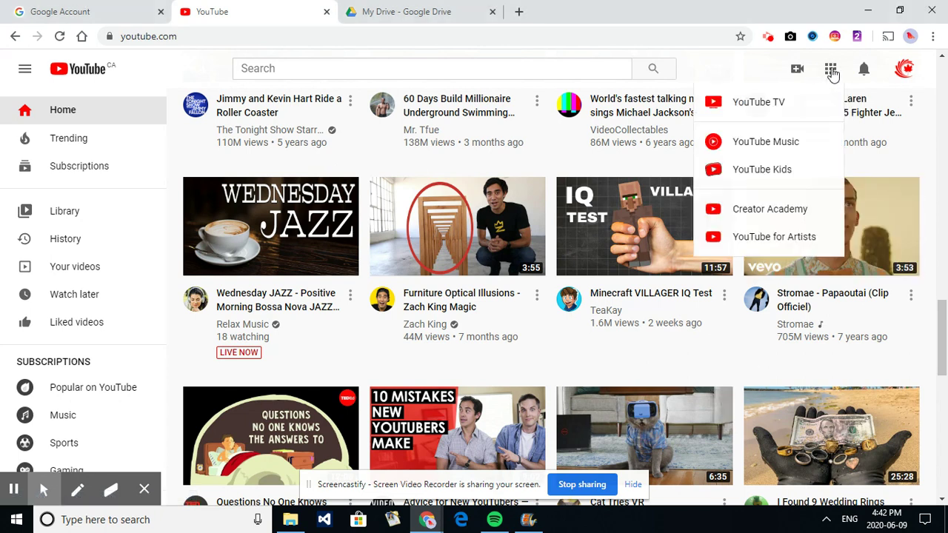
Close the apps list, return to the YouTube tab, and bring up the account menu
{"action": "left_click", "coordinate": [832, 71]}
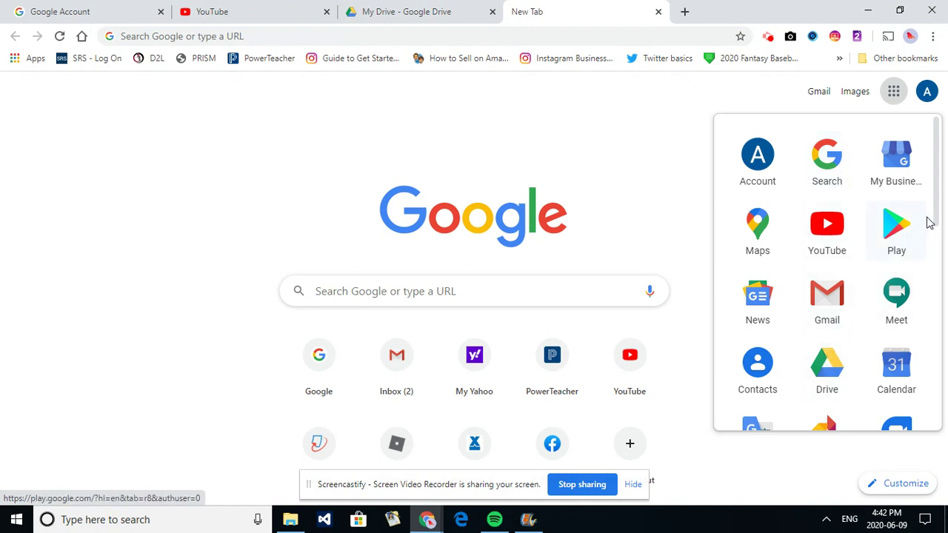
{"action": "left_click_drag", "start_coordinate": [938, 215], "coordinate": [943, 192]}
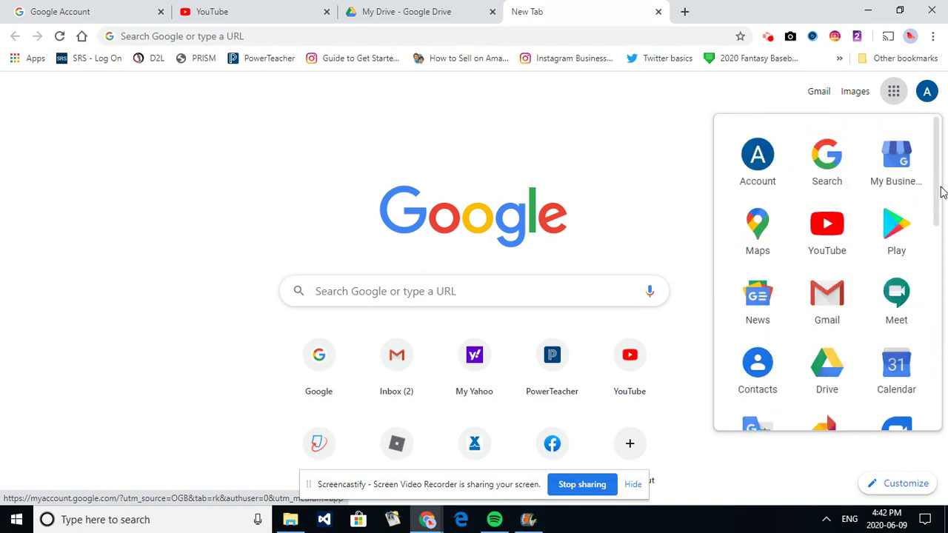
{"action": "left_click", "coordinate": [256, 10]}
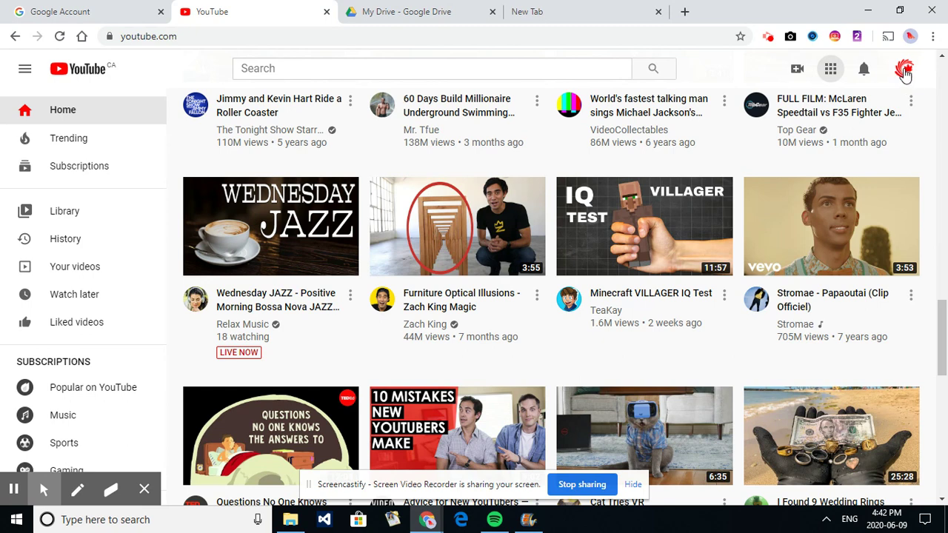
{"action": "left_click", "coordinate": [904, 69]}
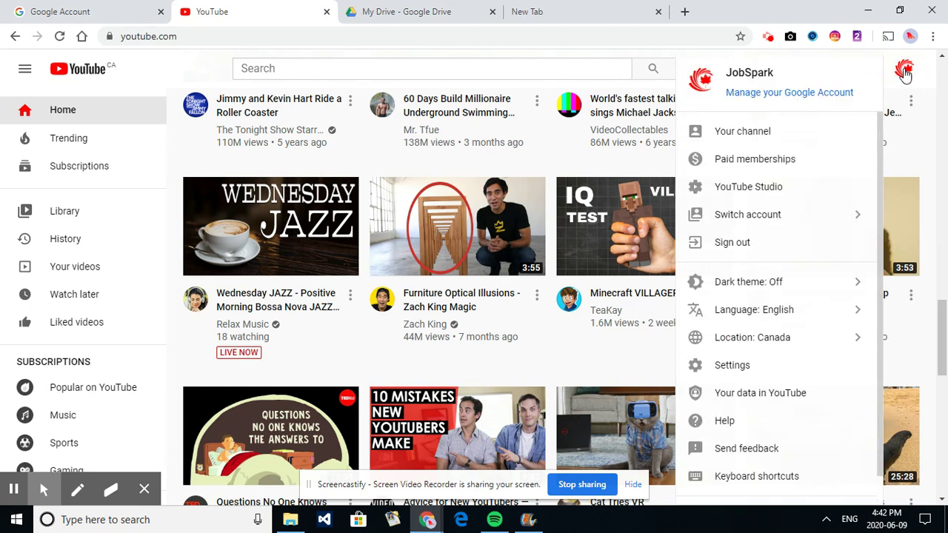
Go through Settings to the 'Add or manage your channel(s)' channel switcher page
{"action": "left_click", "coordinate": [748, 366]}
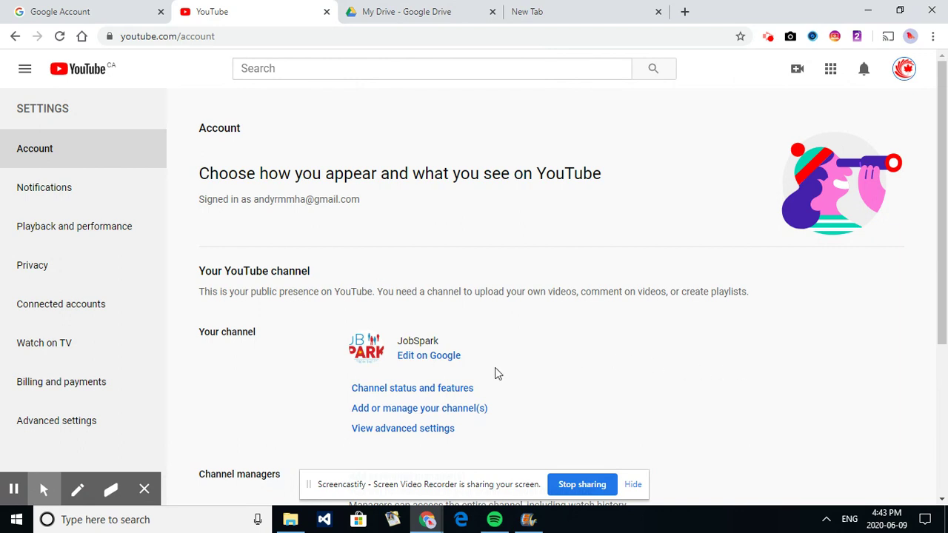
{"action": "left_click", "coordinate": [441, 412]}
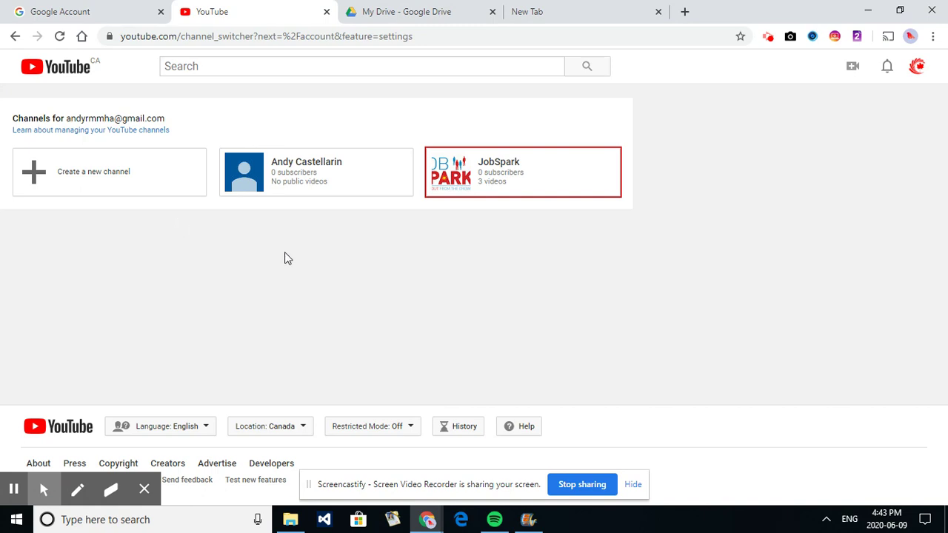
Start a new channel, enter 'JobSpark2.0' as the Brand Account name, and create it
{"action": "left_click", "coordinate": [145, 176]}
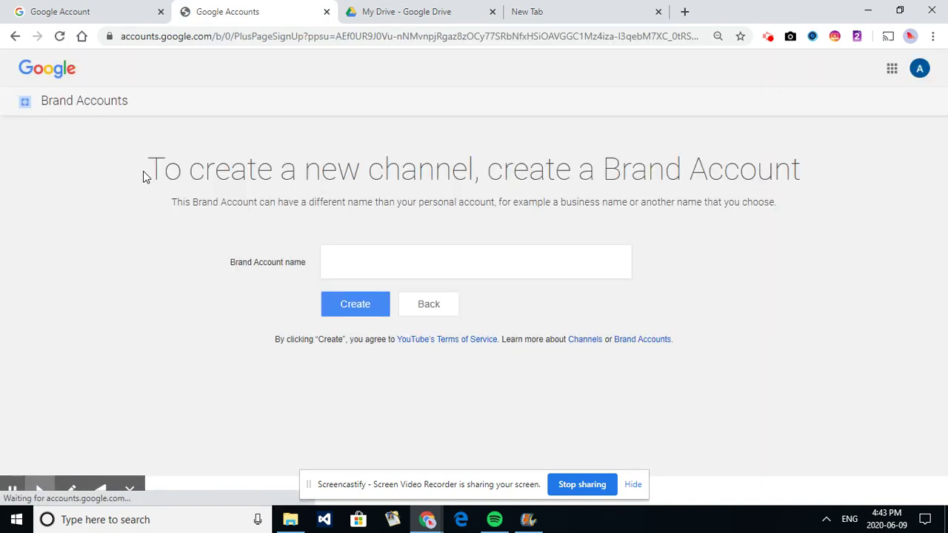
{"action": "left_click", "coordinate": [341, 255]}
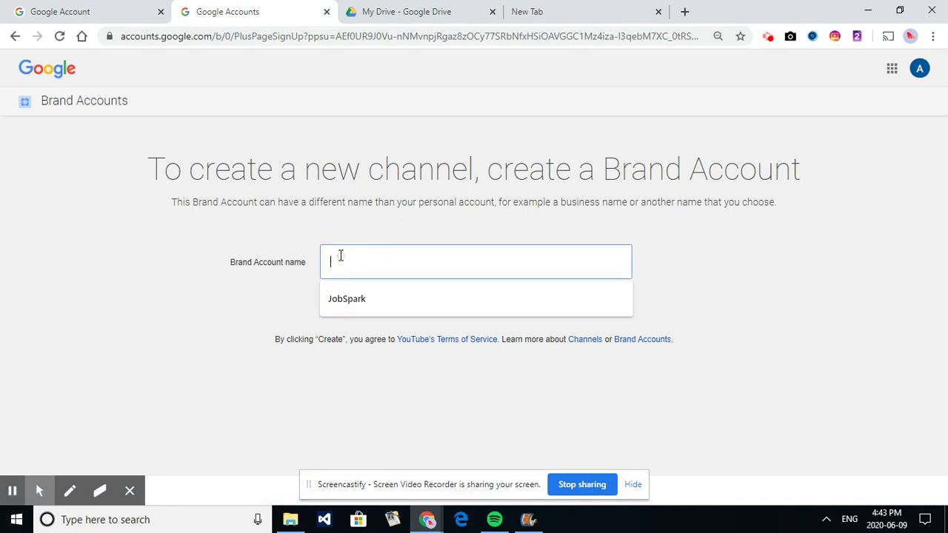
{"action": "type", "text": "JobSpark"}
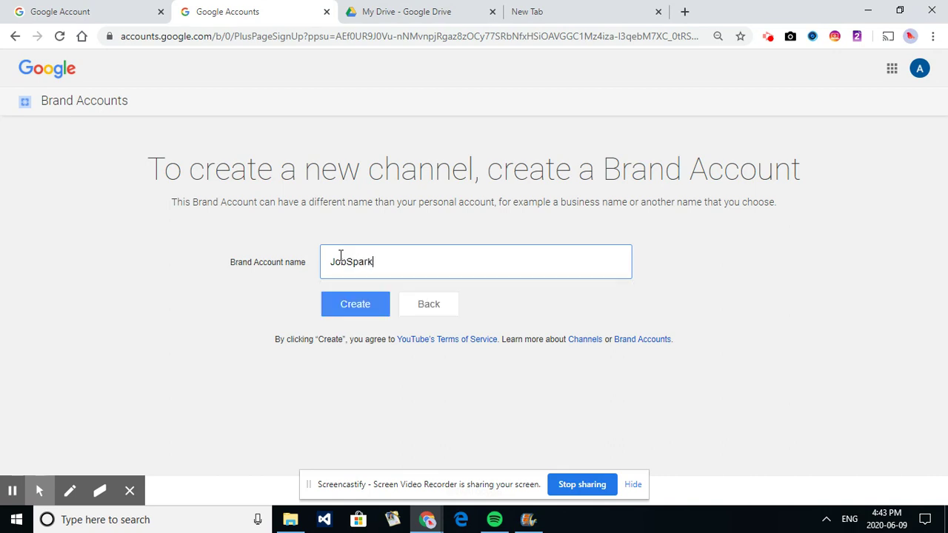
{"action": "type", "text": "2.0"}
{"action": "left_click", "coordinate": [348, 304]}
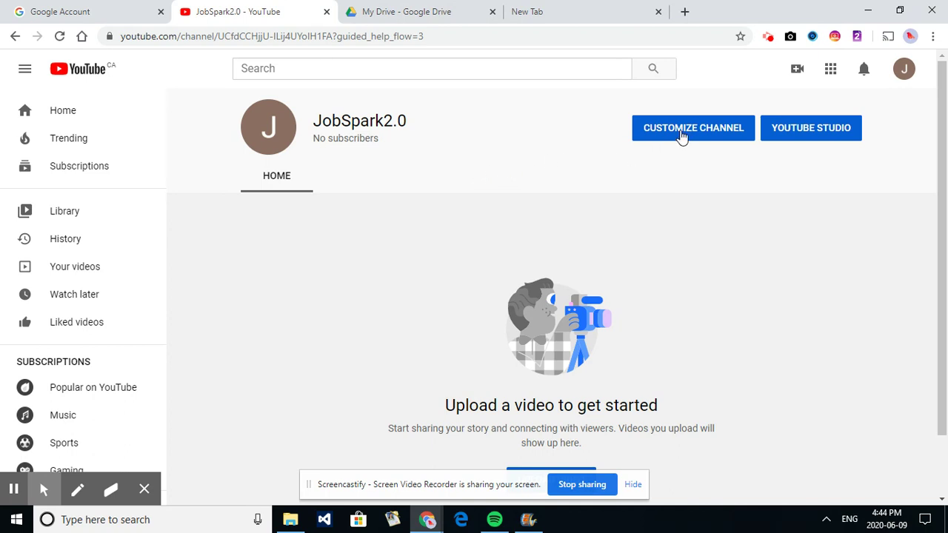
Set the gallery's night-city skyline image as the JobSpark2.0 channel banner
{"action": "left_click", "coordinate": [683, 138]}
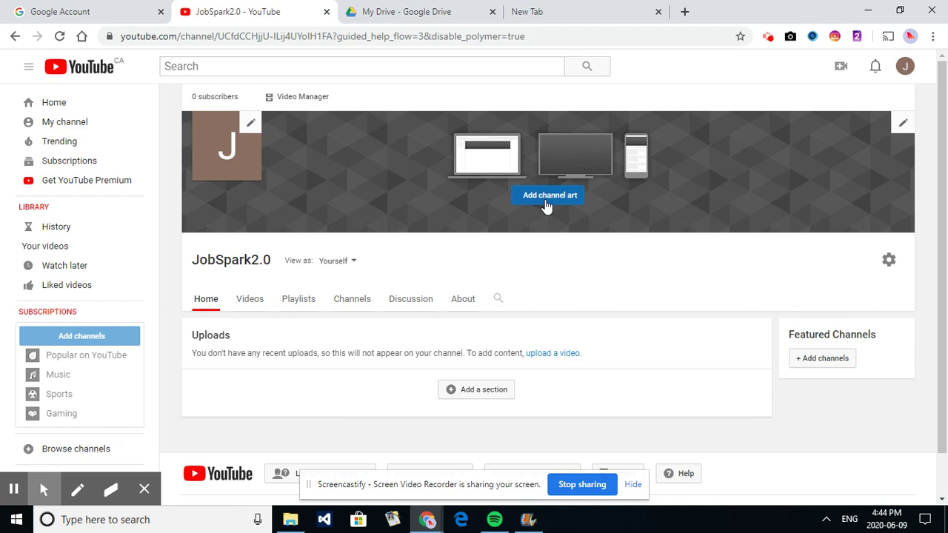
{"action": "left_click", "coordinate": [546, 200]}
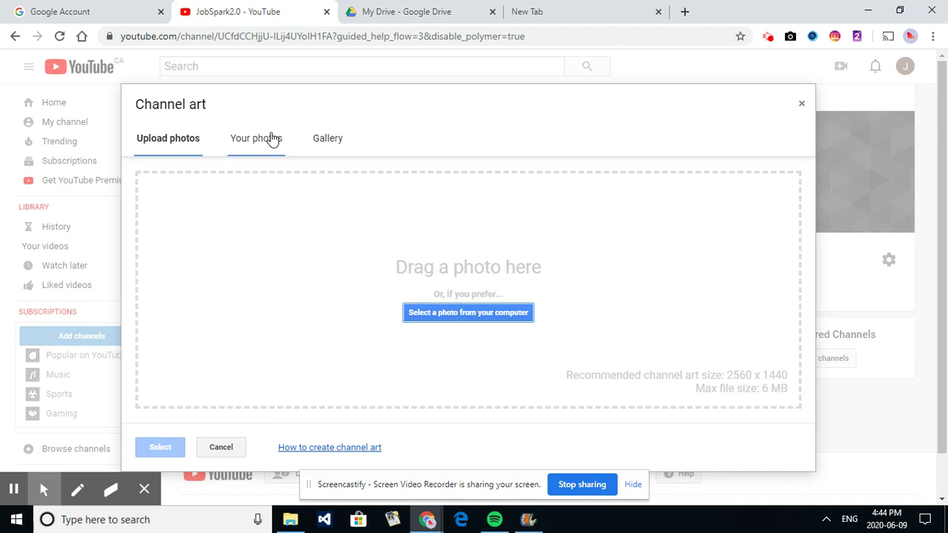
{"action": "left_click", "coordinate": [319, 145]}
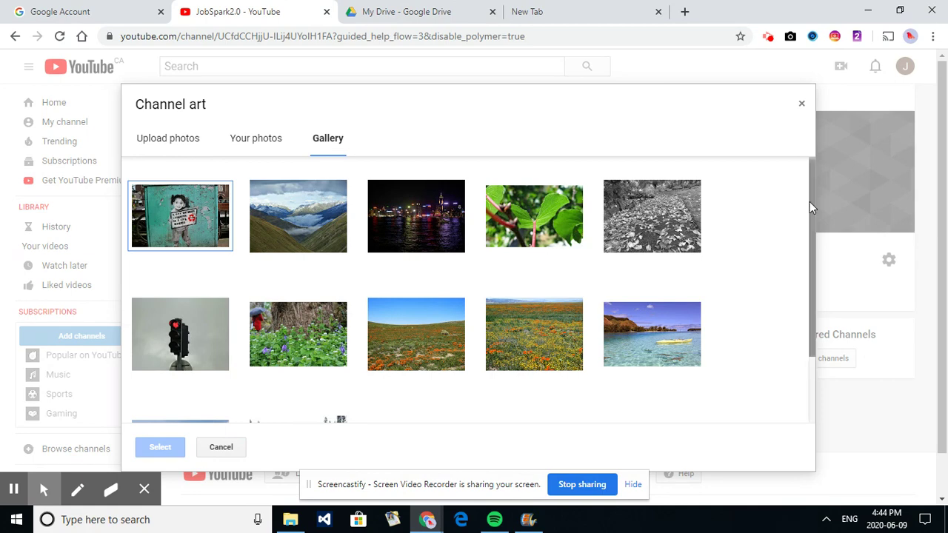
{"action": "left_click_drag", "start_coordinate": [812, 203], "coordinate": [817, 172]}
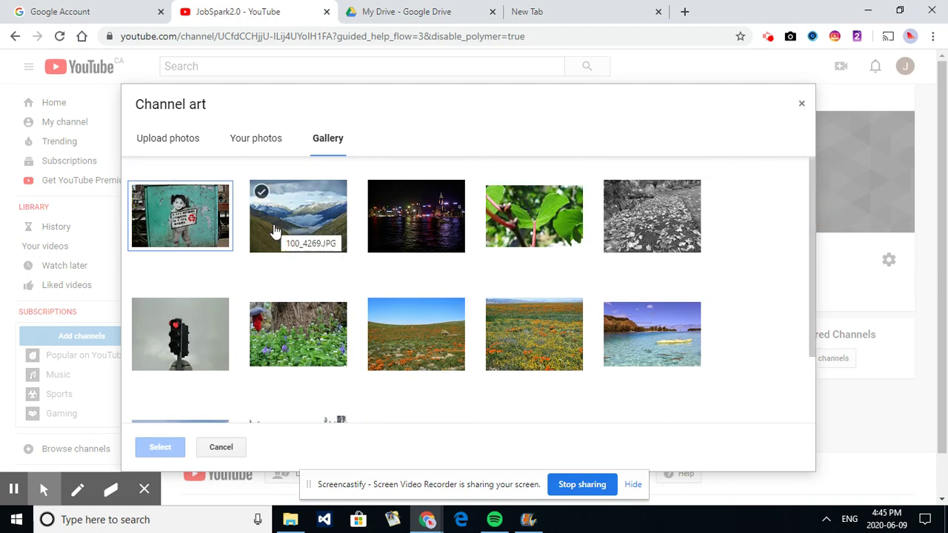
{"action": "left_click", "coordinate": [400, 230]}
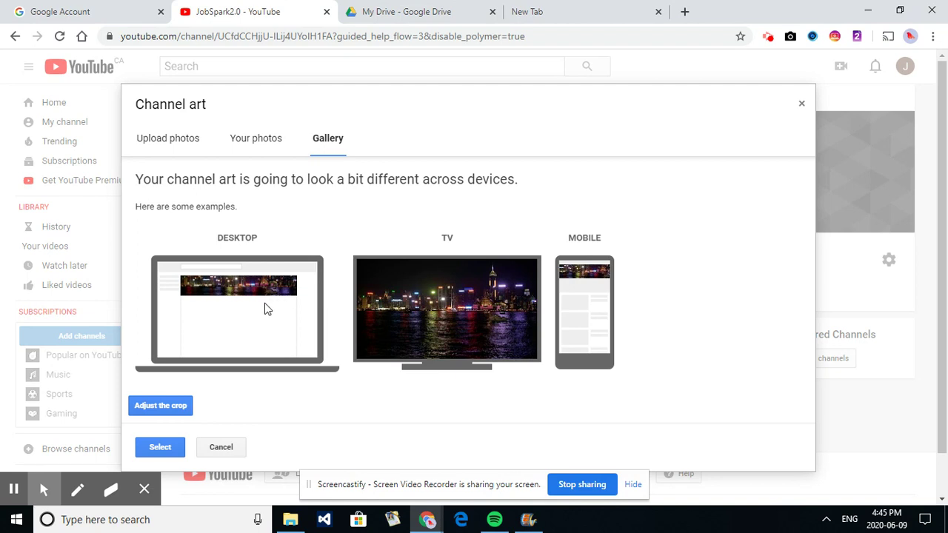
{"action": "left_click", "coordinate": [159, 447]}
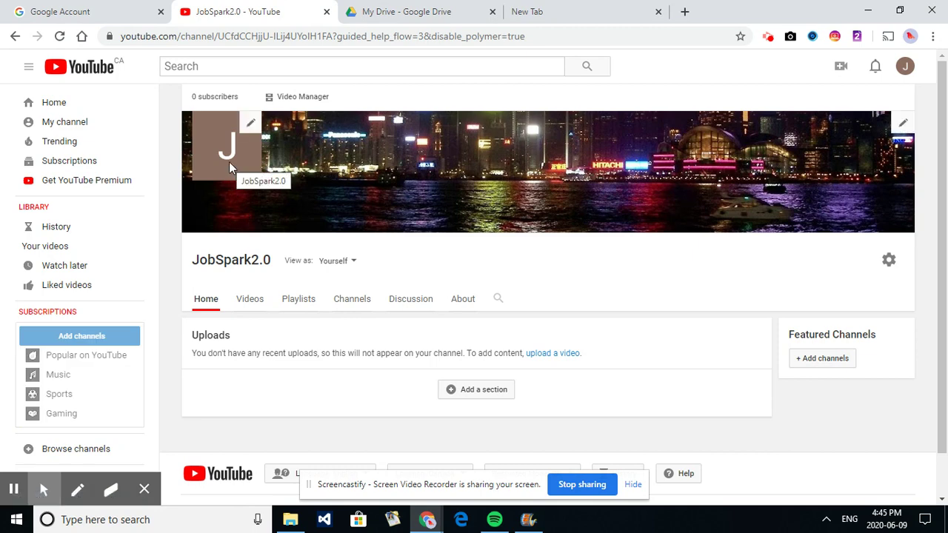
Upload the logo image from Desktop > Canada Classroom > Logos and Media as the channel icon
{"action": "left_click", "coordinate": [251, 125]}
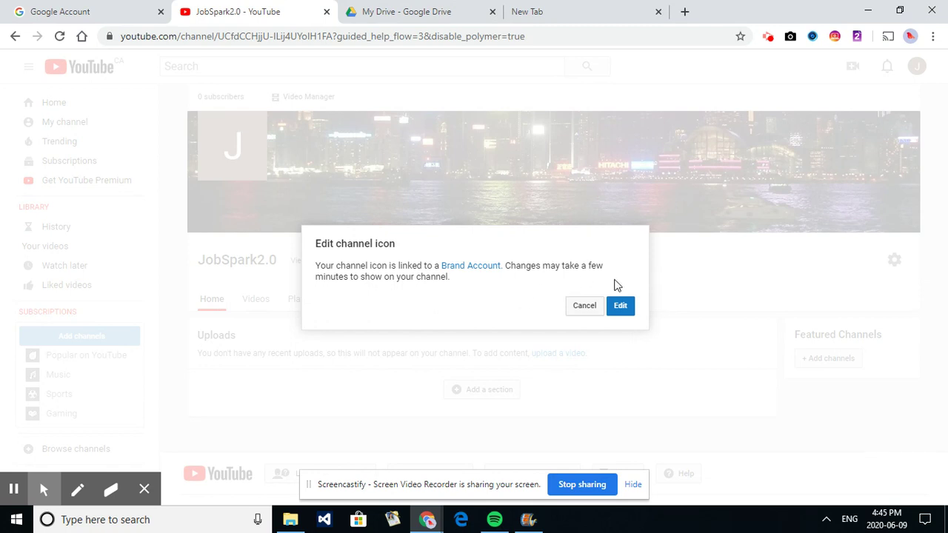
{"action": "left_click", "coordinate": [621, 306]}
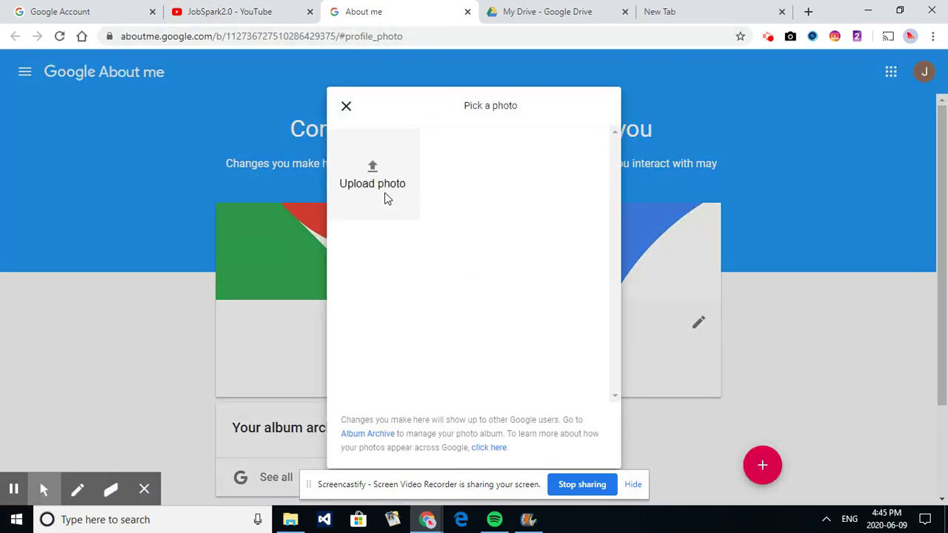
{"action": "left_click", "coordinate": [373, 175]}
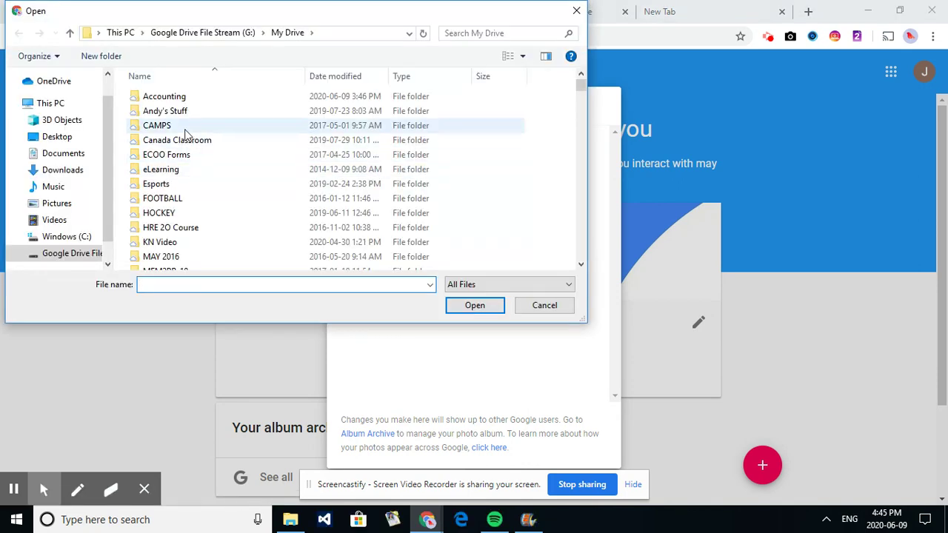
{"action": "left_click", "coordinate": [64, 137]}
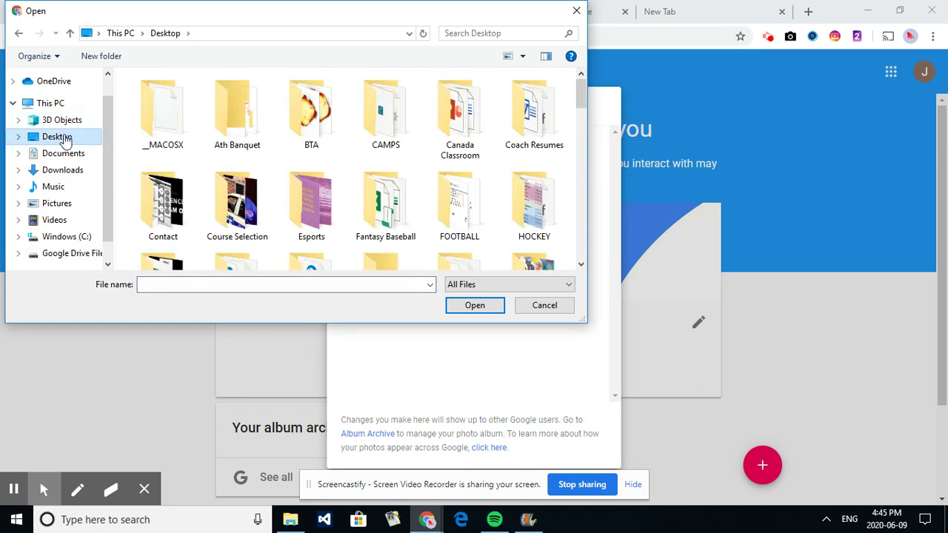
{"action": "double_click", "coordinate": [459, 122]}
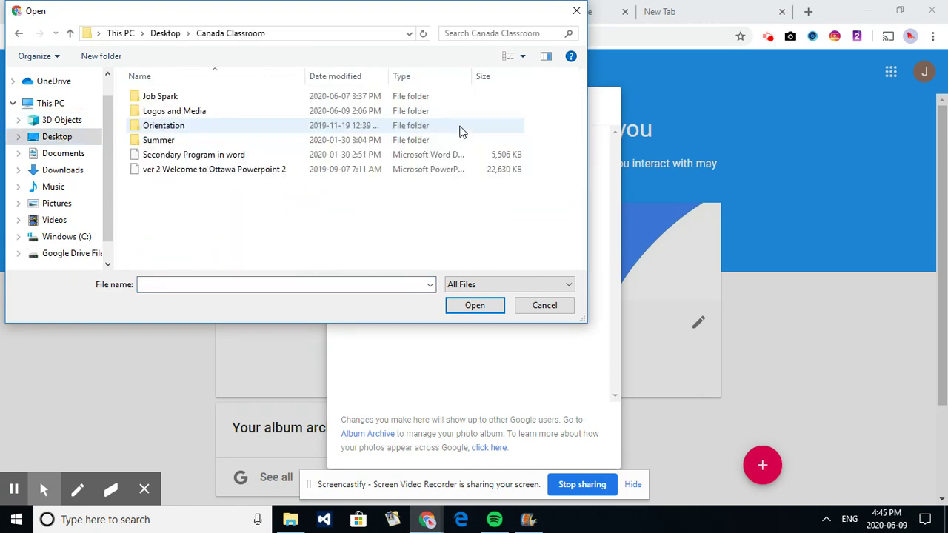
{"action": "double_click", "coordinate": [197, 112]}
{"action": "double_click", "coordinate": [190, 116]}
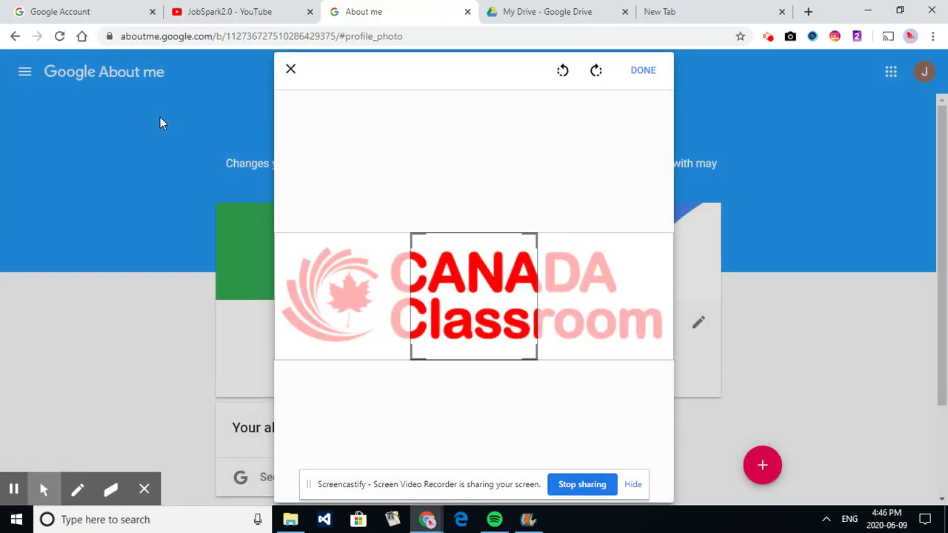
Crop the image tightly around the red maple leaf and apply it
{"action": "left_click_drag", "start_coordinate": [447, 294], "coordinate": [312, 297]}
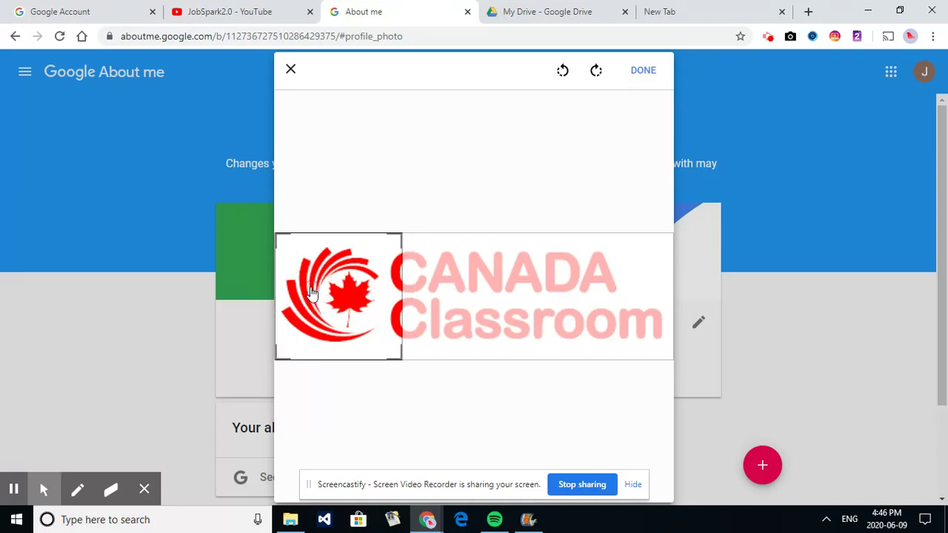
{"action": "left_click_drag", "start_coordinate": [402, 363], "coordinate": [326, 356]}
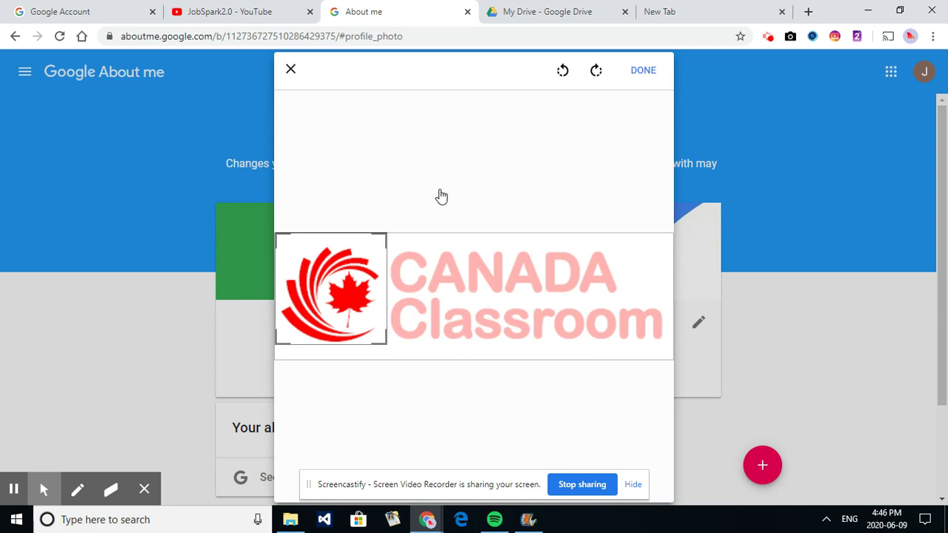
{"action": "left_click", "coordinate": [643, 76]}
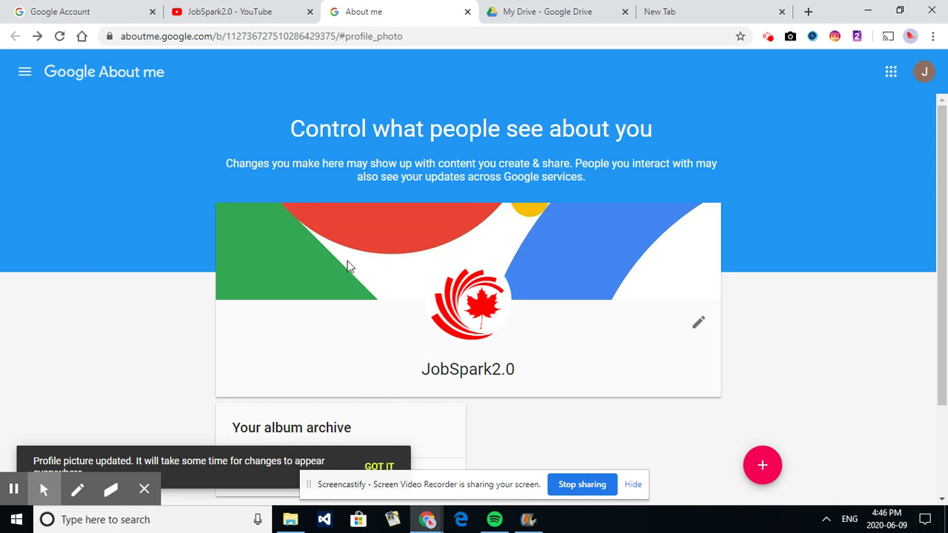
Reload the JobSpark2.0 channel page in the YouTube tab so the maple-leaf icon appears
{"action": "left_click", "coordinate": [252, 14]}
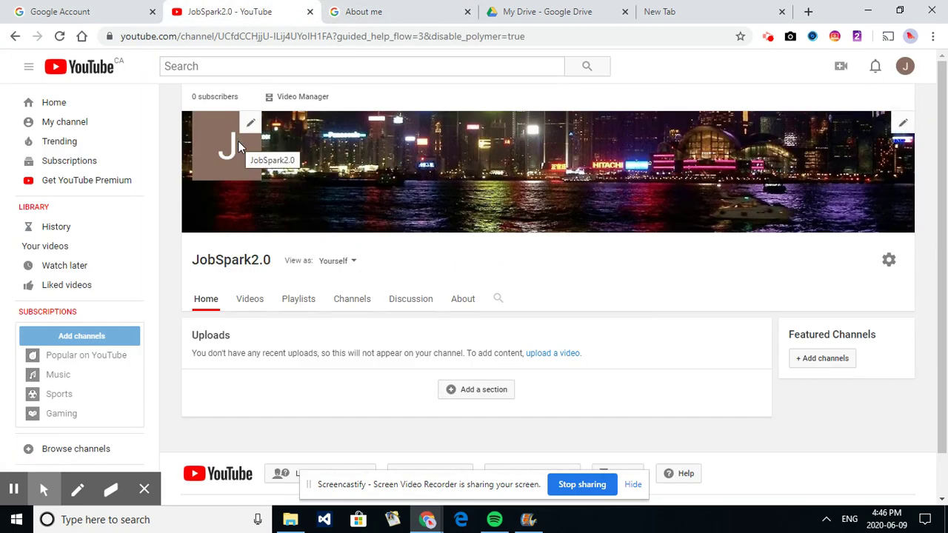
{"action": "left_click", "coordinate": [260, 37]}
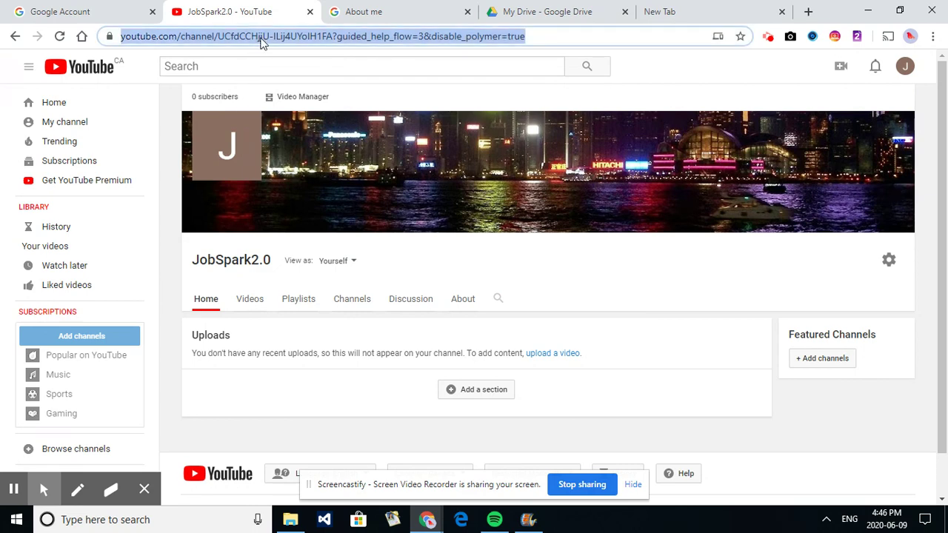
{"action": "key", "text": "Return"}
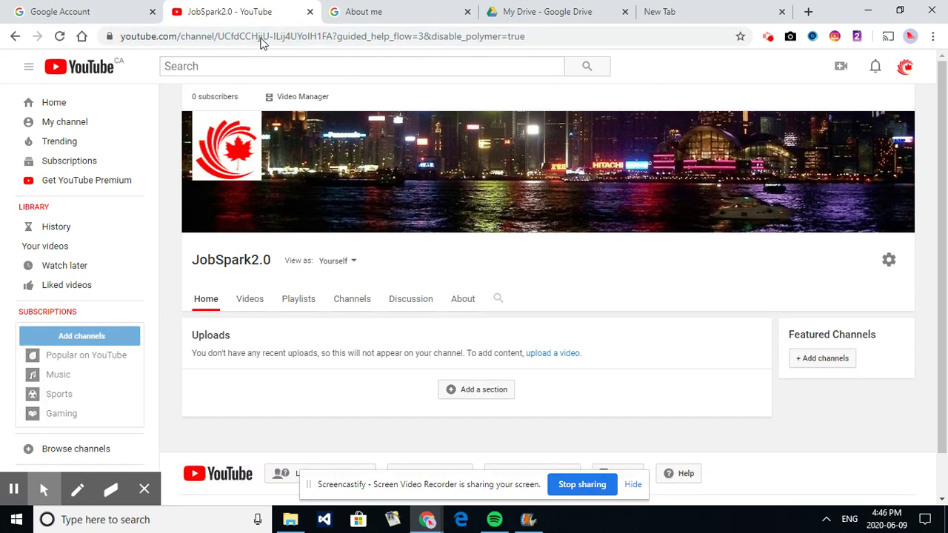
{"action": "mouse_move", "coordinate": [237, 140]}
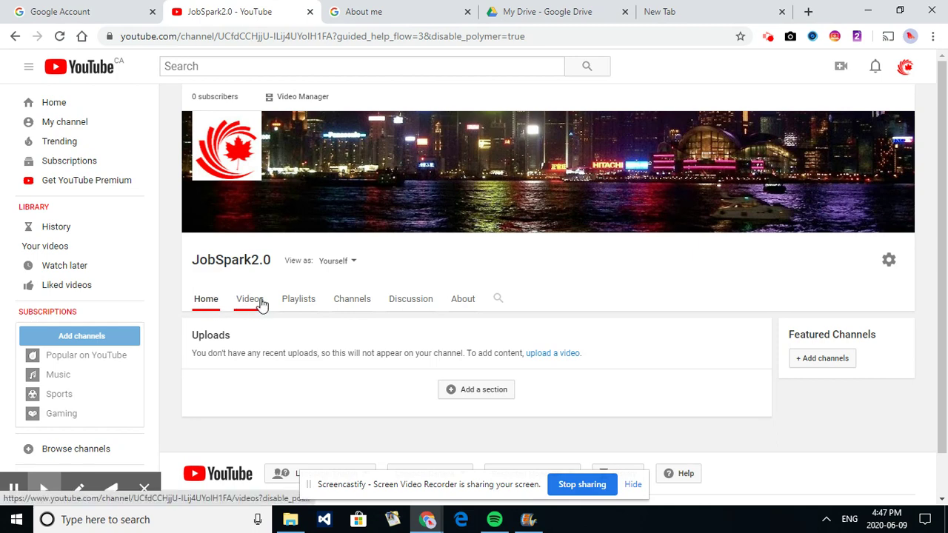
Open the channel's About tab and start an empty channel description
{"action": "left_click", "coordinate": [462, 301]}
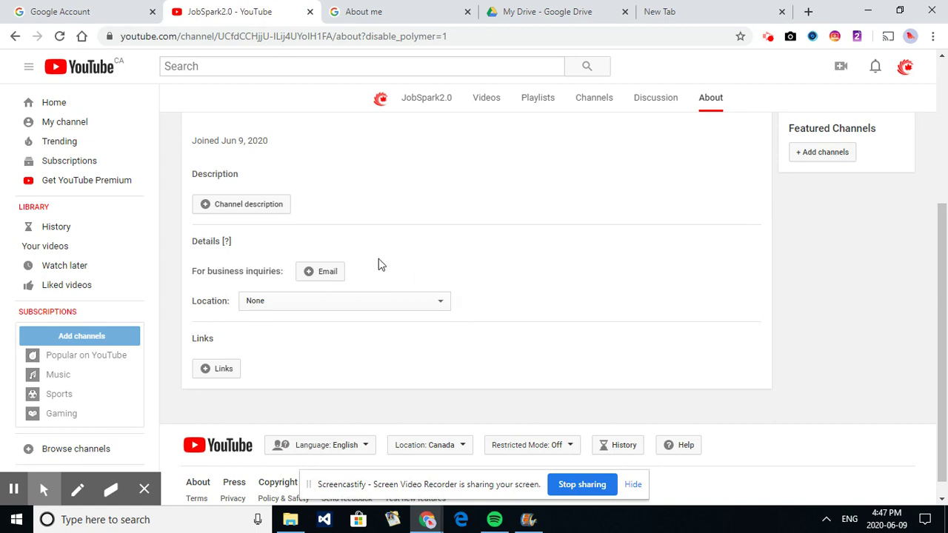
{"action": "left_click", "coordinate": [238, 204]}
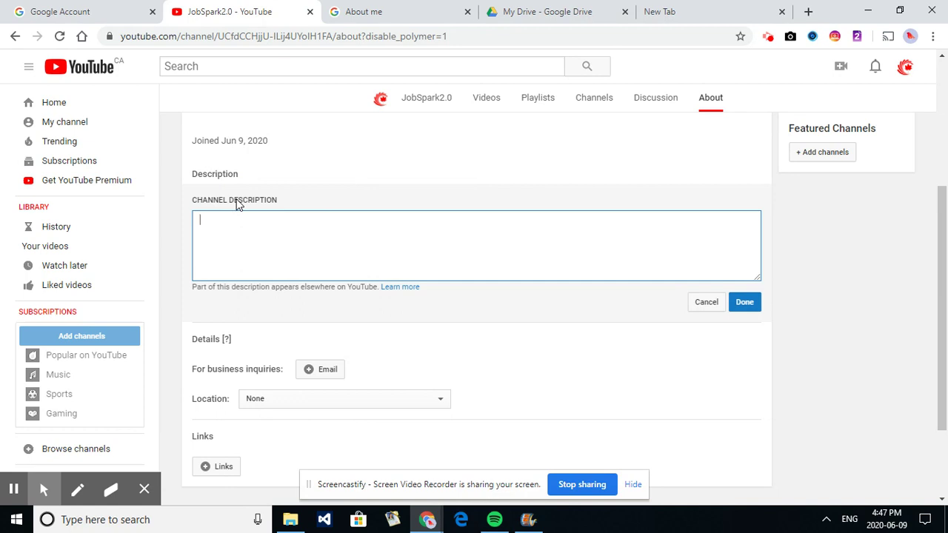
Enter 'JobSpark is an educational company that prepares people for entry into workplace.' and save it
{"action": "type", "text": "JobSpark is an educational company that "}
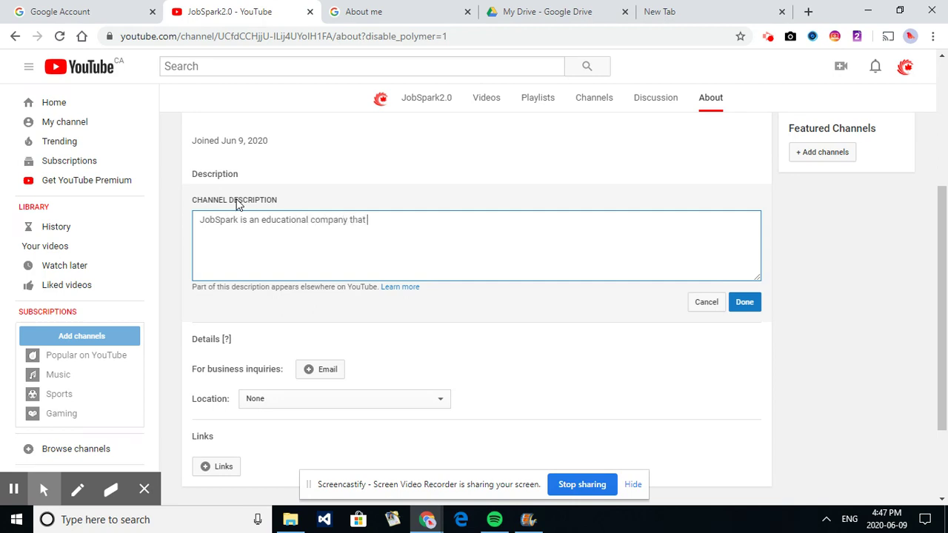
{"action": "type", "text": "prepares "}
{"action": "type", "text": "y"}
{"action": "type", "text": "people for"}
{"action": "type", "text": " enb"}
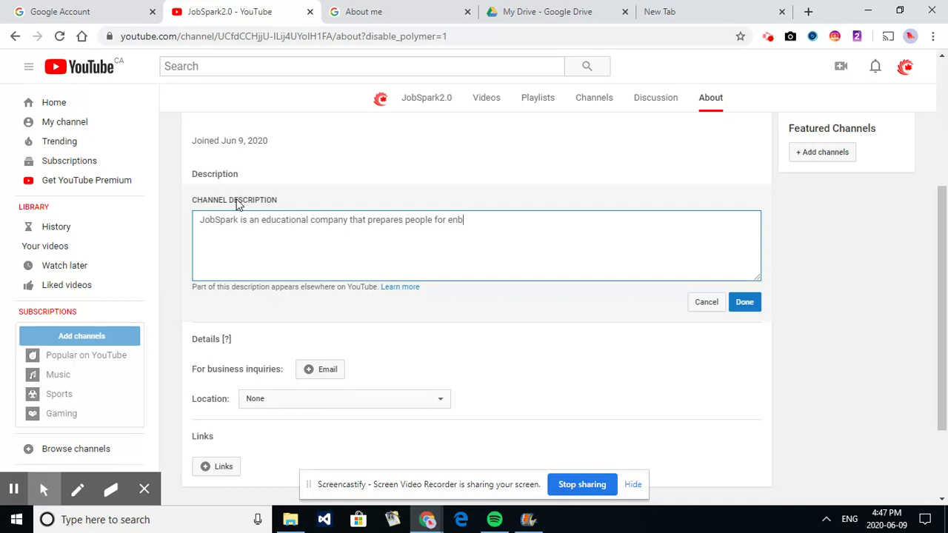
{"action": "key", "text": "BackSpace"}
{"action": "type", "text": "try into"}
{"action": "type", "text": "workplace."}
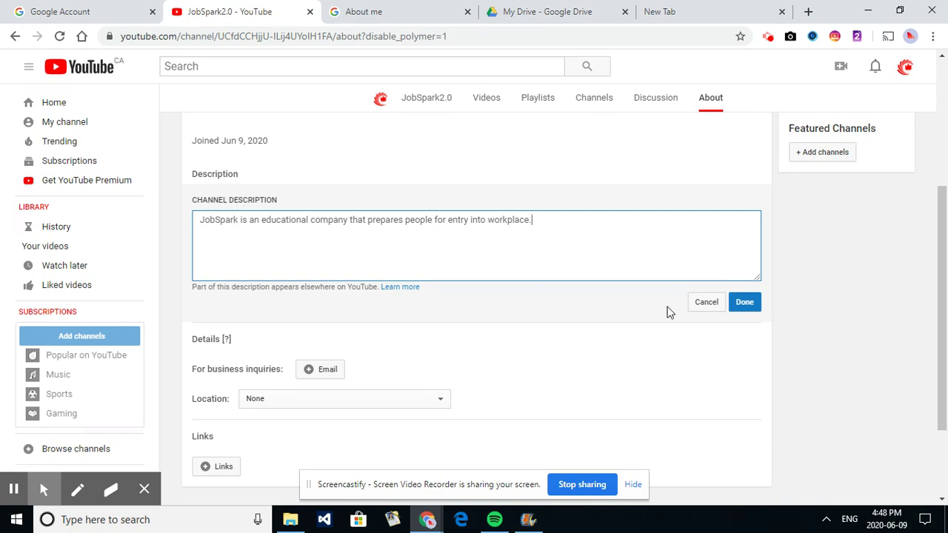
{"action": "left_click", "coordinate": [743, 304]}
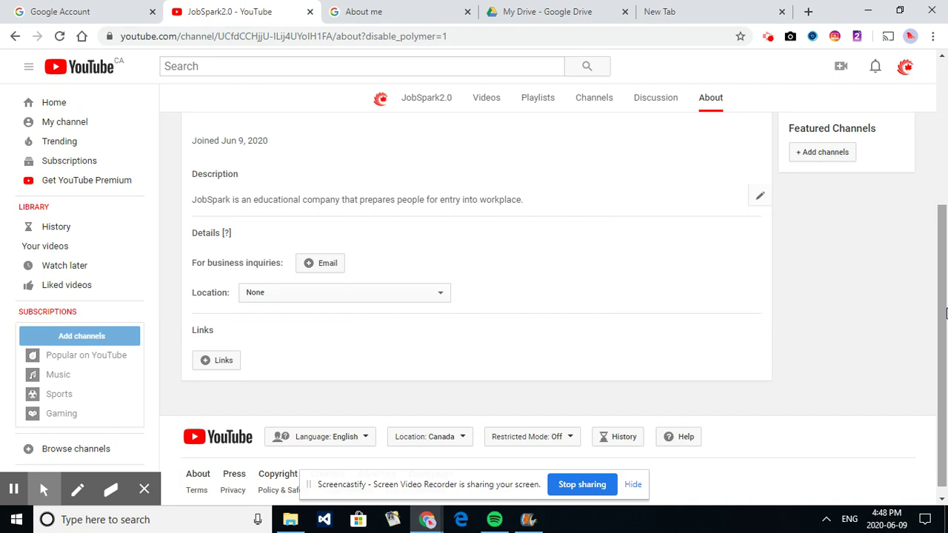
{"action": "left_click_drag", "start_coordinate": [937, 305], "coordinate": [939, 217]}
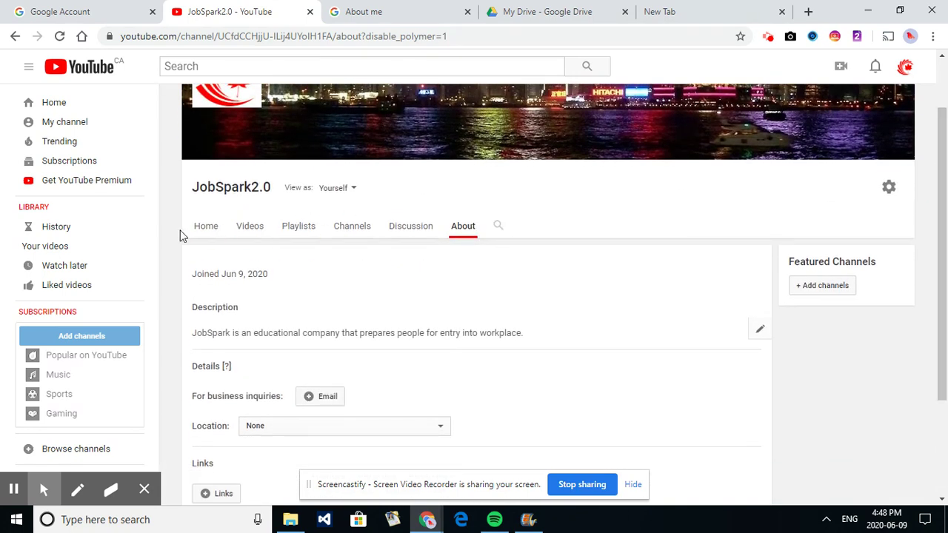
Return to the channel's Home tab and scroll to the empty Uploads section
{"action": "left_click", "coordinate": [205, 228]}
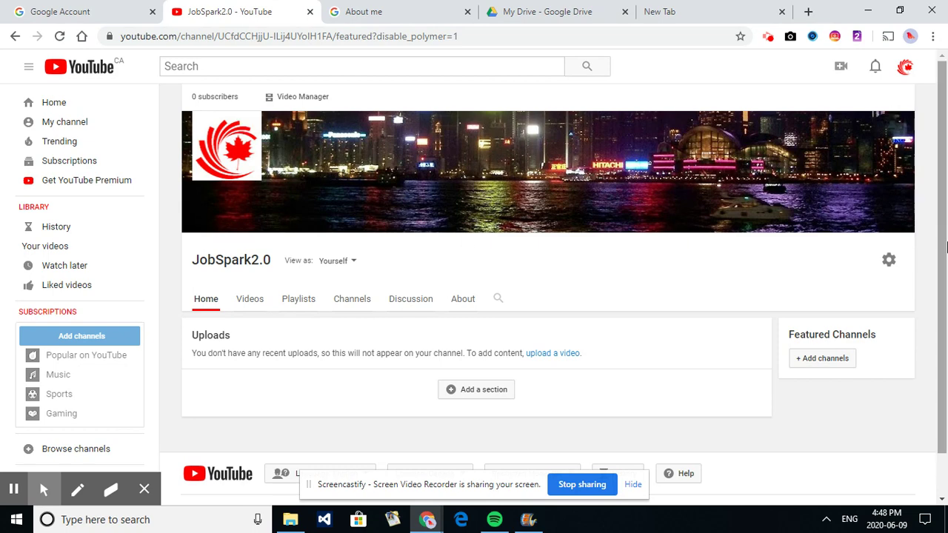
{"action": "left_click_drag", "start_coordinate": [945, 204], "coordinate": [940, 274]}
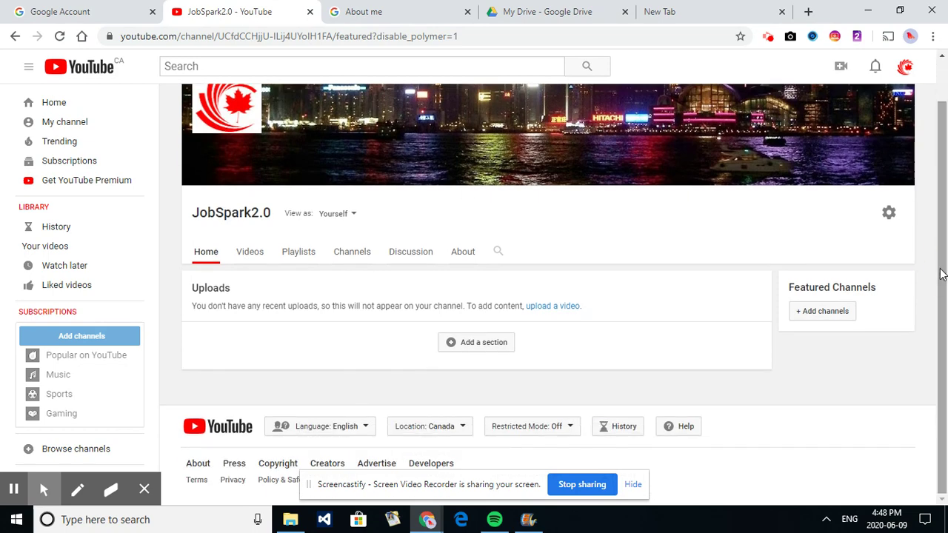
{"action": "left_click_drag", "start_coordinate": [940, 310], "coordinate": [940, 181]}
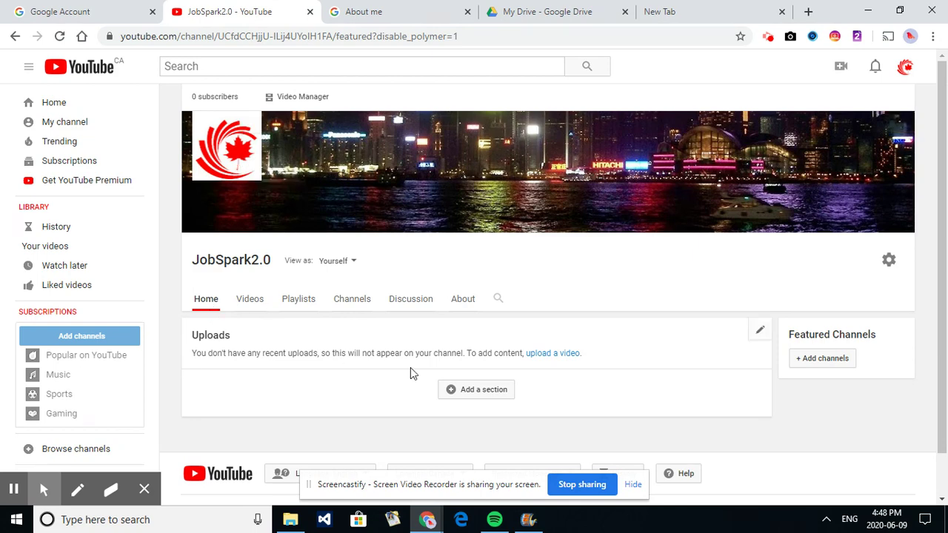
Add a section on the channel home and open the Uploads section's 'upload a video' link
{"action": "left_click", "coordinate": [471, 393]}
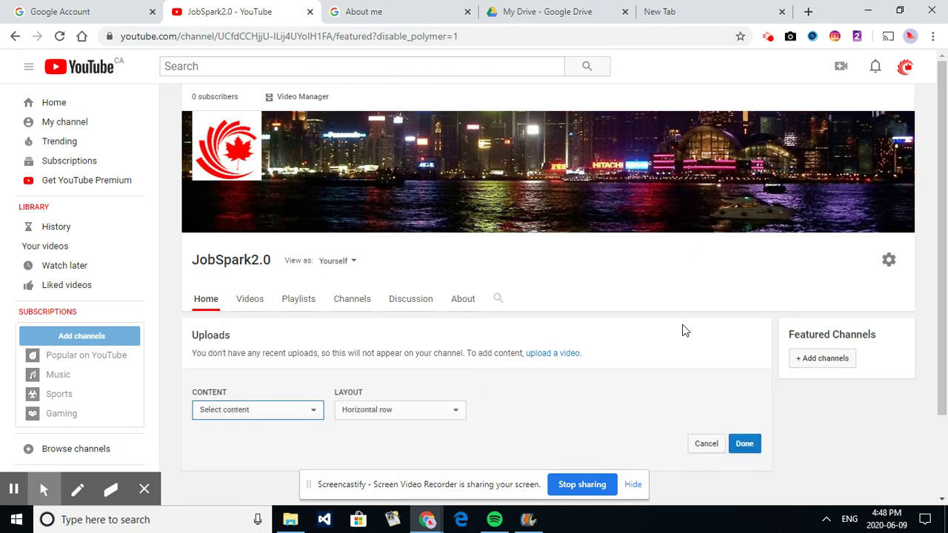
{"action": "left_click", "coordinate": [943, 247]}
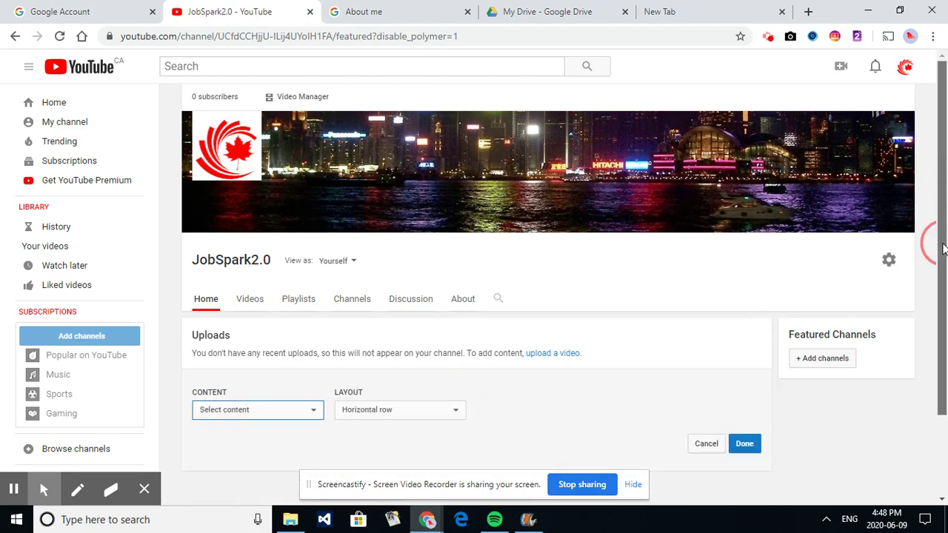
{"action": "left_click_drag", "start_coordinate": [943, 247], "coordinate": [946, 311]}
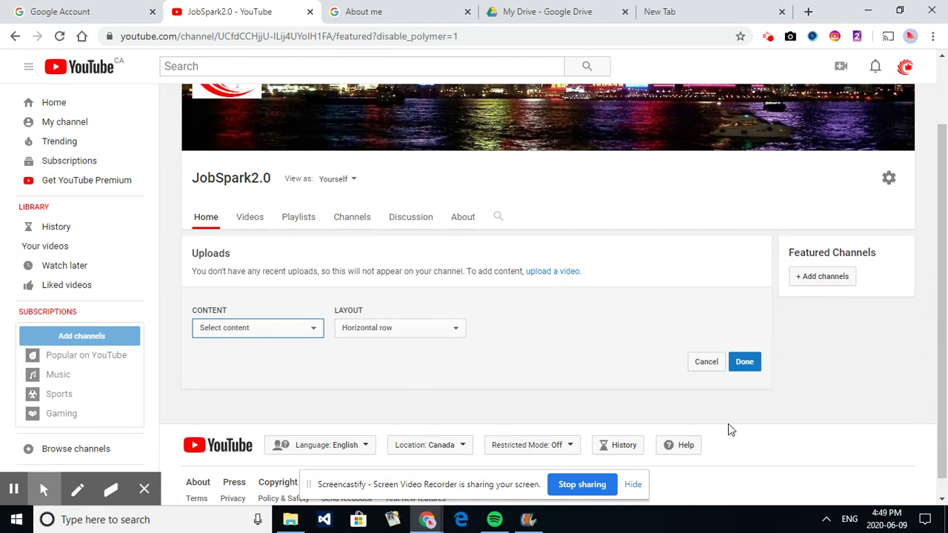
{"action": "left_click", "coordinate": [545, 276]}
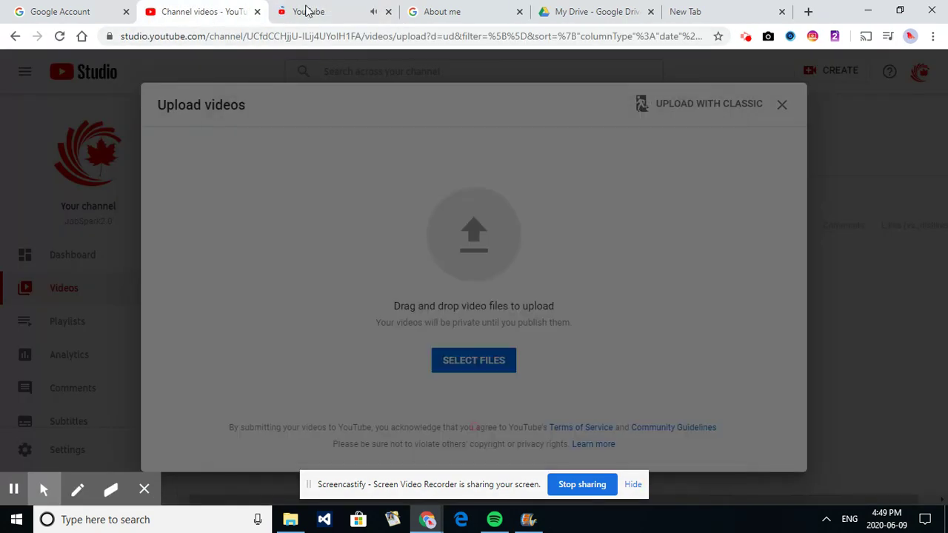
Close the extra tab and look for the video in Google Drive File Stream's My Drive, then cancel
{"action": "left_click", "coordinate": [388, 12]}
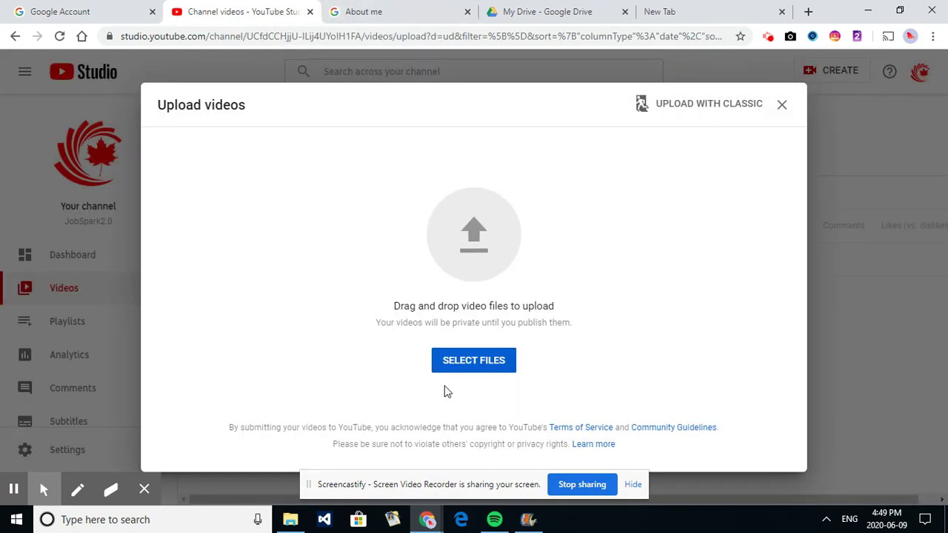
{"action": "left_click", "coordinate": [473, 360]}
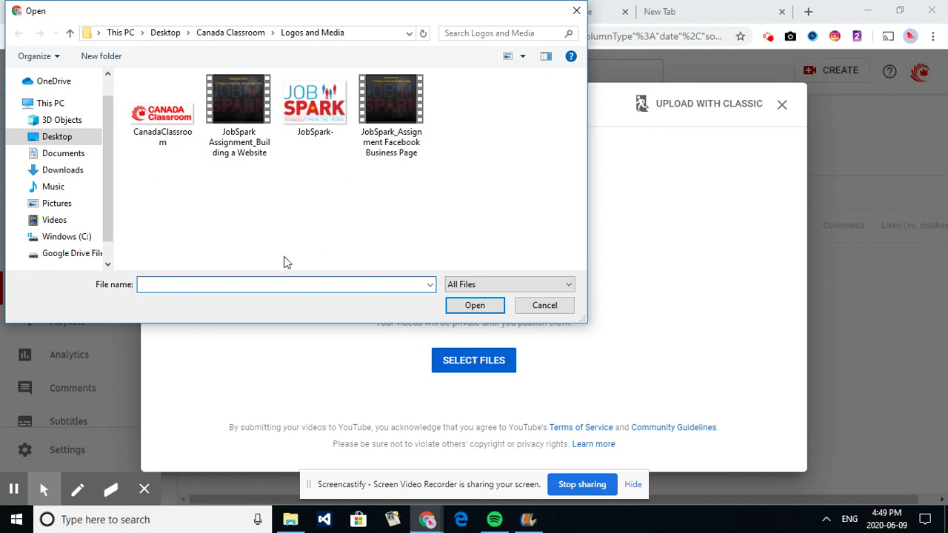
{"action": "scroll", "coordinate": [109, 185], "scroll_direction": "down", "scroll_amount": 1}
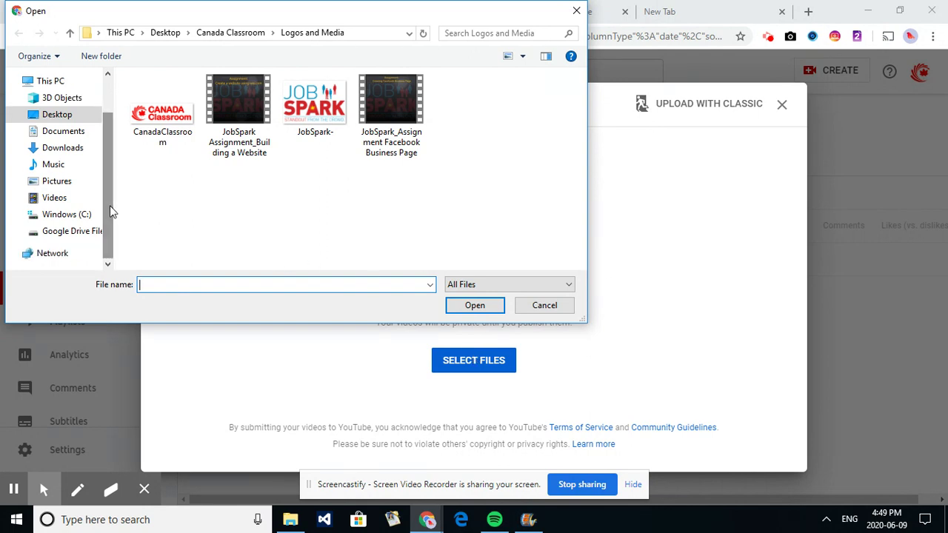
{"action": "left_click", "coordinate": [68, 232]}
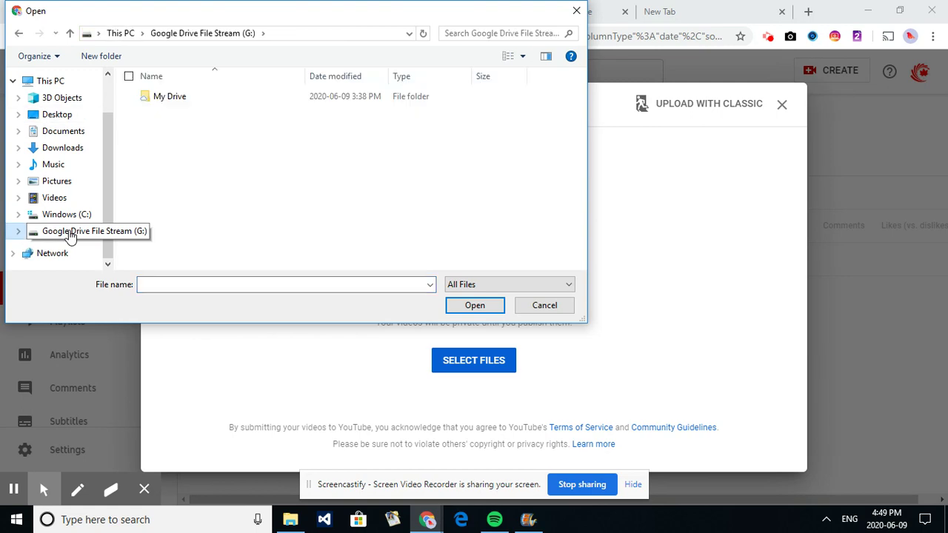
{"action": "double_click", "coordinate": [160, 104]}
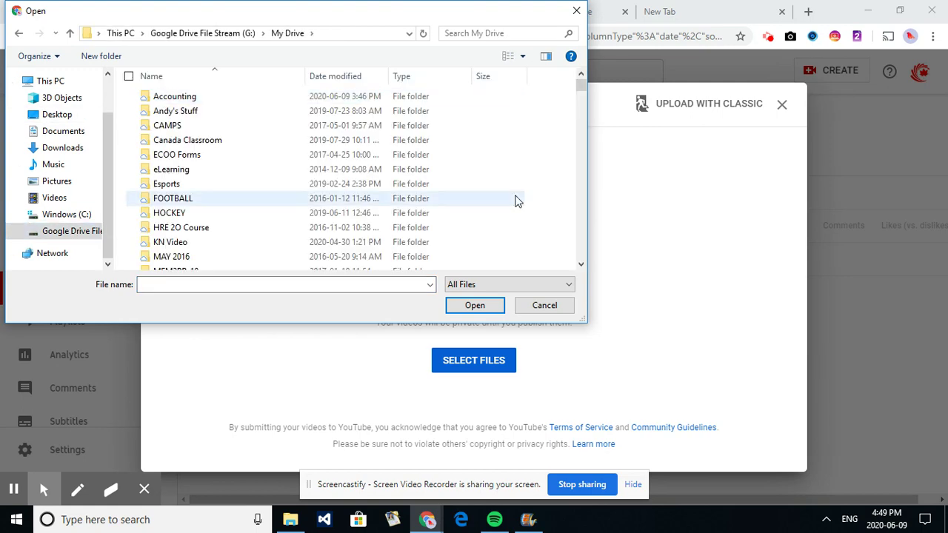
{"action": "left_click_drag", "start_coordinate": [581, 92], "coordinate": [592, 192]}
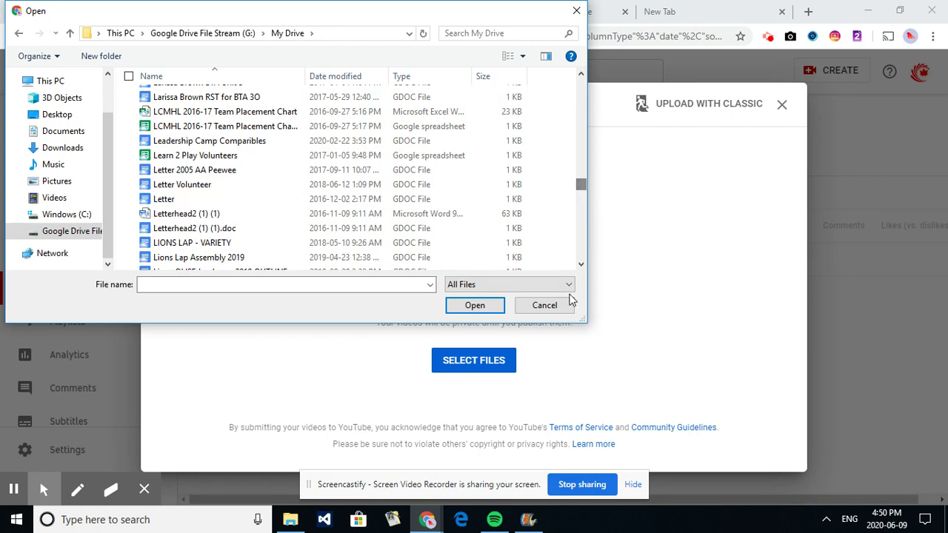
{"action": "left_click", "coordinate": [569, 289]}
{"action": "left_click", "coordinate": [560, 299]}
{"action": "left_click_drag", "start_coordinate": [583, 192], "coordinate": [587, 184]}
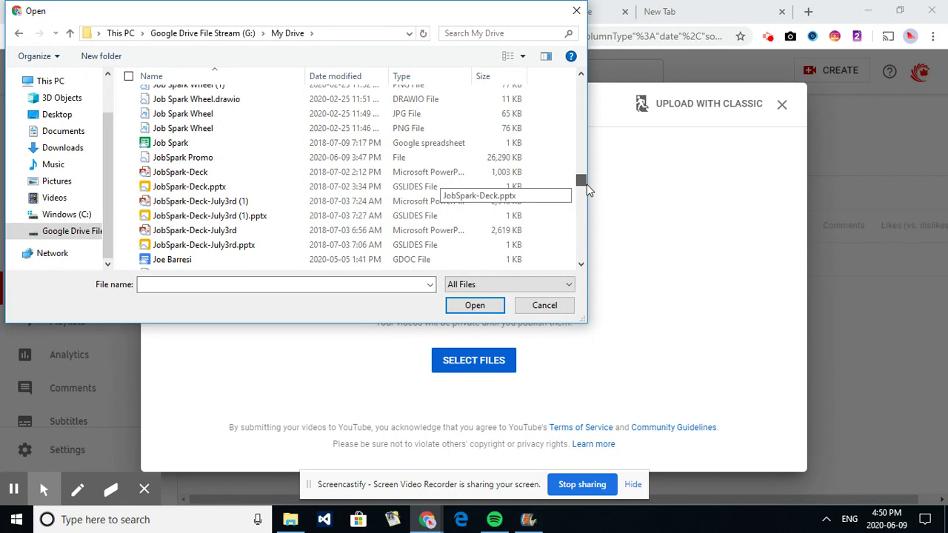
{"action": "left_click_drag", "start_coordinate": [586, 184], "coordinate": [586, 183]}
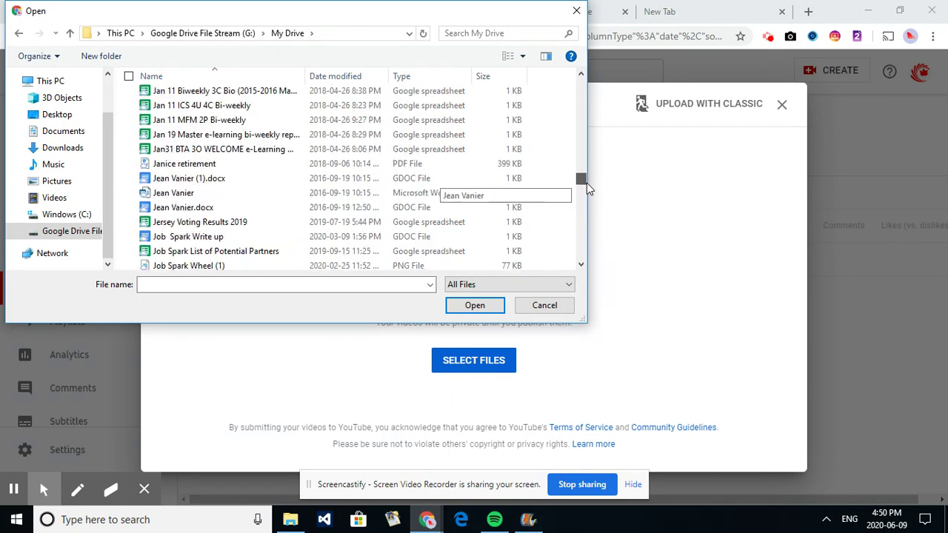
{"action": "left_click", "coordinate": [582, 265]}
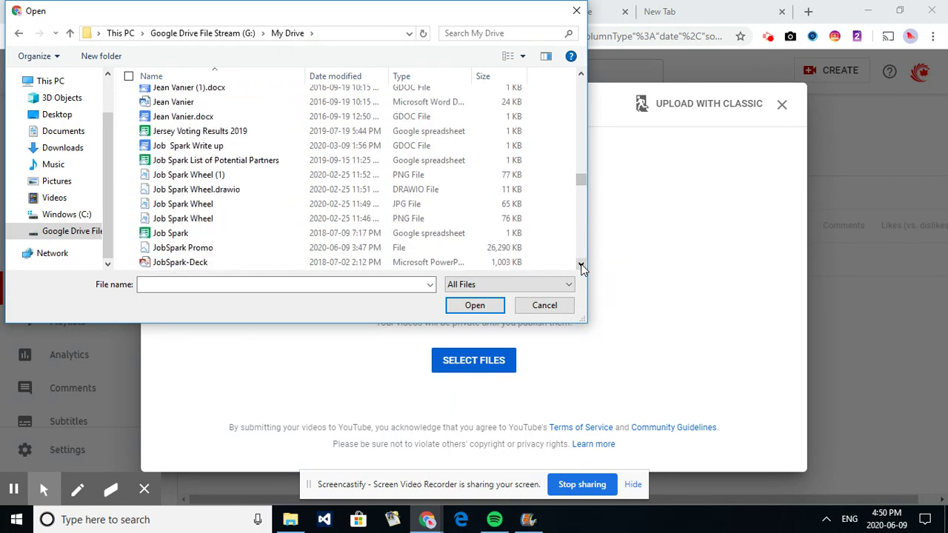
{"action": "left_click", "coordinate": [581, 265]}
{"action": "left_click", "coordinate": [582, 265]}
{"action": "left_click", "coordinate": [581, 265]}
{"action": "left_click", "coordinate": [581, 266]}
{"action": "left_click", "coordinate": [581, 265]}
{"action": "left_click", "coordinate": [581, 265]}
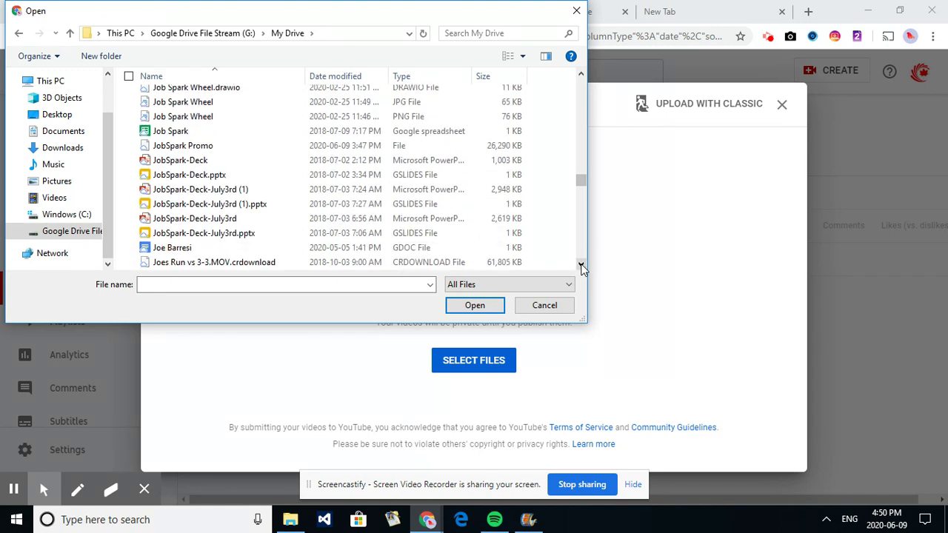
{"action": "left_click", "coordinate": [582, 267]}
{"action": "left_click", "coordinate": [581, 267]}
{"action": "left_click", "coordinate": [582, 267]}
{"action": "left_click", "coordinate": [581, 267]}
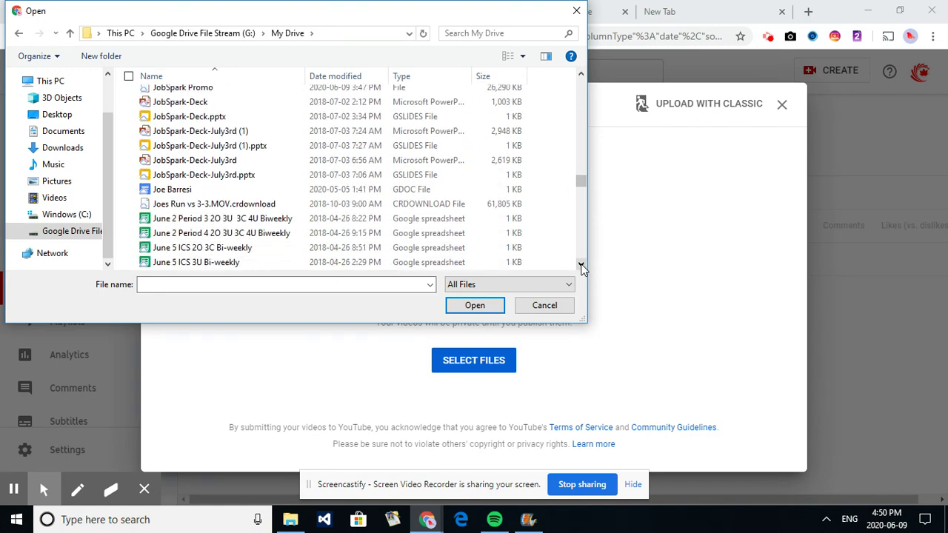
{"action": "left_click", "coordinate": [581, 267]}
{"action": "left_click", "coordinate": [582, 267]}
{"action": "left_click", "coordinate": [582, 267]}
{"action": "left_click", "coordinate": [581, 267]}
{"action": "left_click", "coordinate": [581, 267]}
{"action": "left_click", "coordinate": [581, 266]}
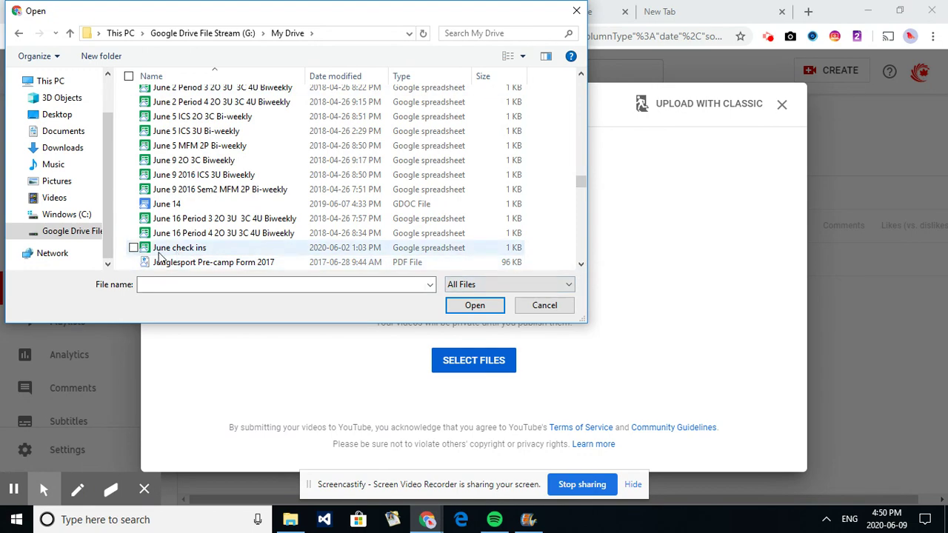
{"action": "left_click", "coordinate": [543, 305]}
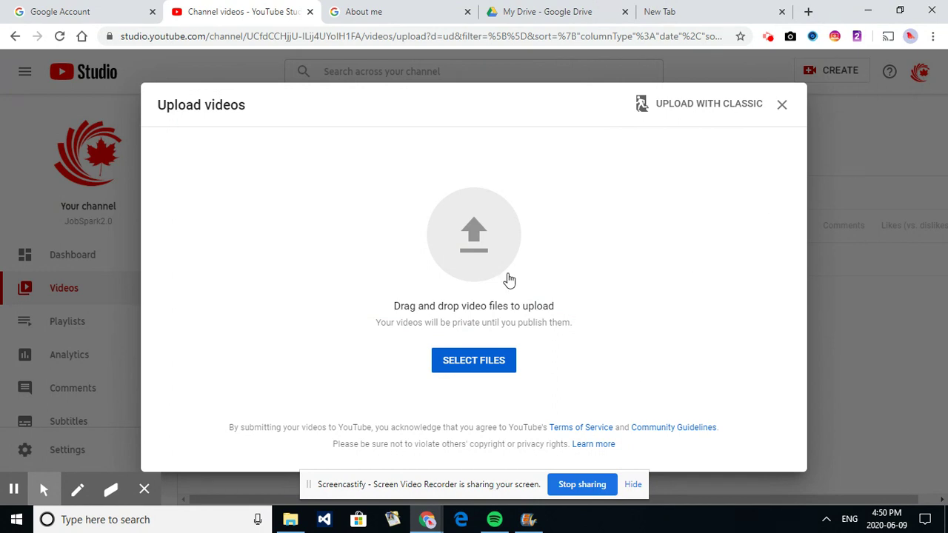
Upload the 'JobSpark Assignment_Building a Website' video file and scroll through its details
{"action": "left_click", "coordinate": [474, 366]}
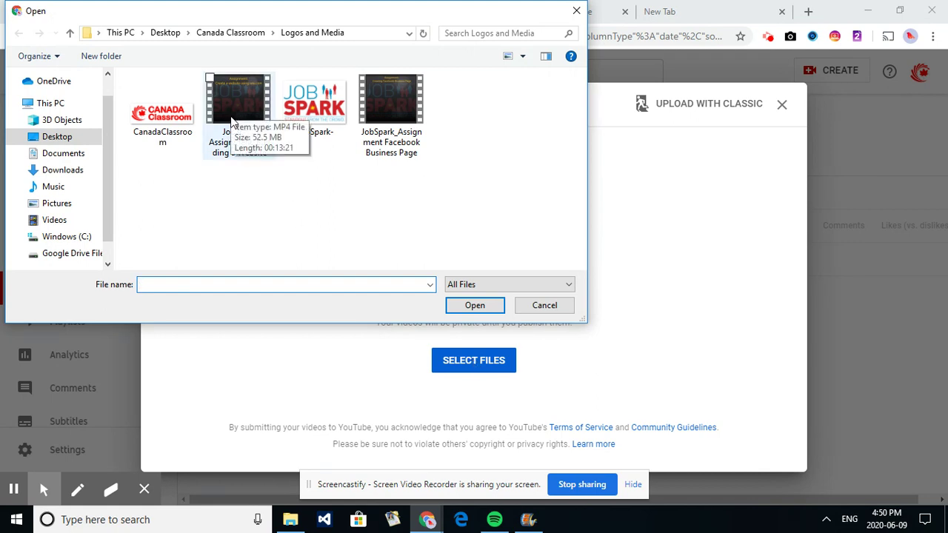
{"action": "left_click", "coordinate": [208, 83]}
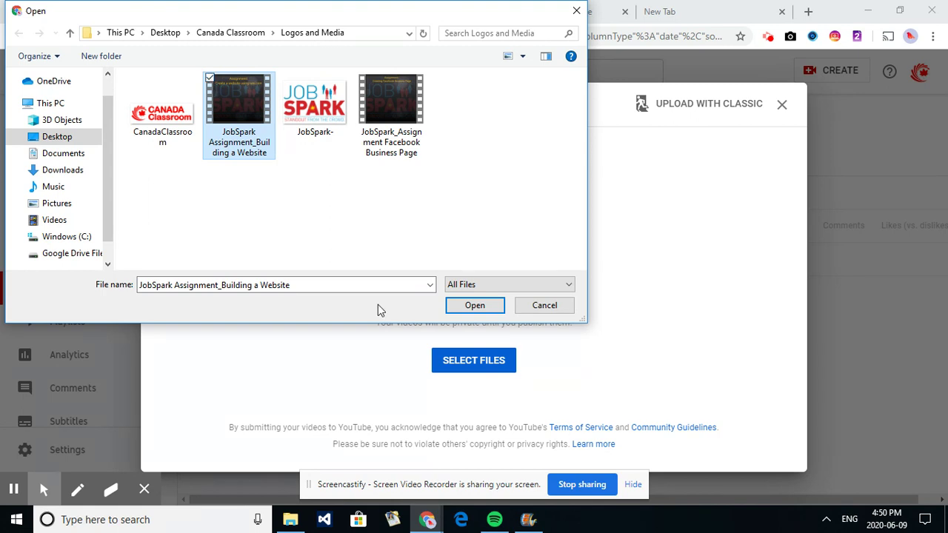
{"action": "left_click", "coordinate": [475, 305]}
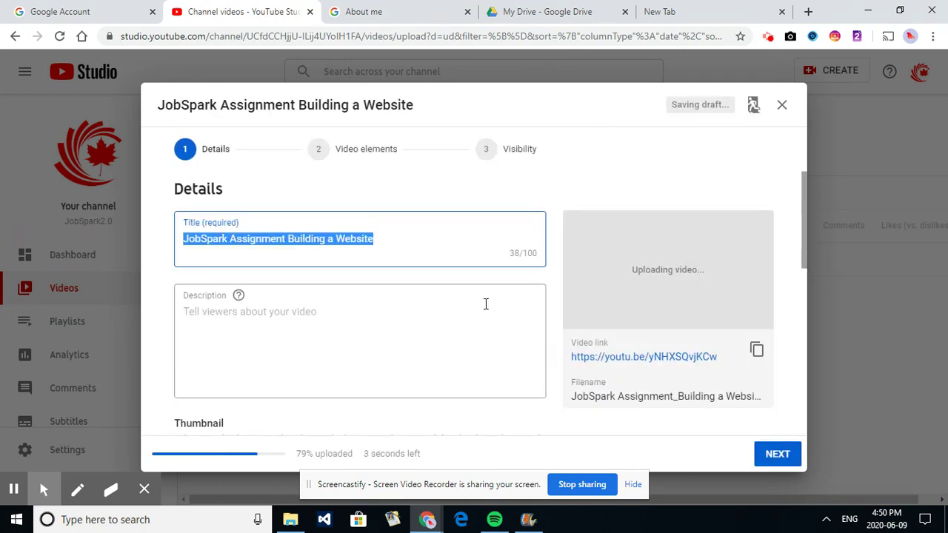
{"action": "left_click", "coordinate": [804, 206]}
{"action": "left_click_drag", "start_coordinate": [804, 206], "coordinate": [801, 260]}
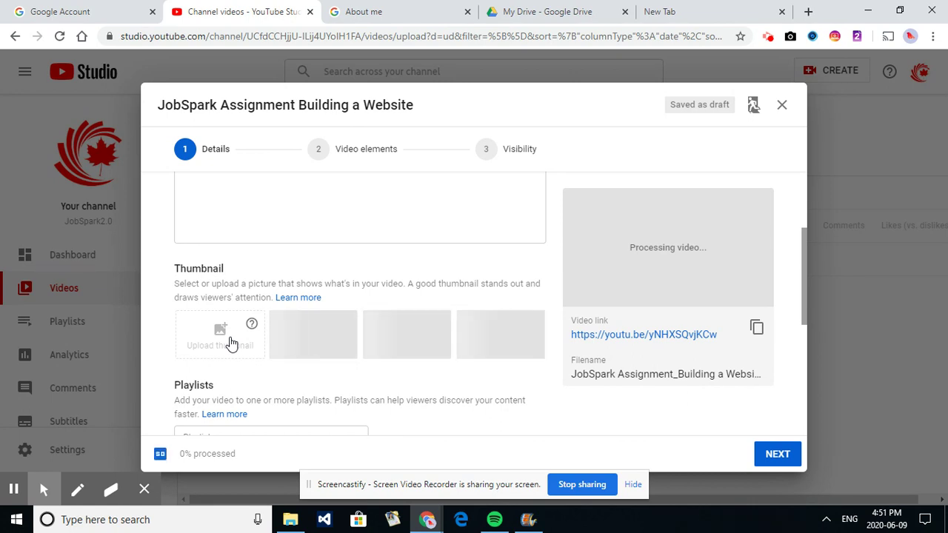
{"action": "mouse_move", "coordinate": [809, 304]}
{"action": "left_mouse_down"}
{"action": "mouse_move", "coordinate": [808, 291]}
{"action": "mouse_move", "coordinate": [807, 319]}
{"action": "left_mouse_up"}
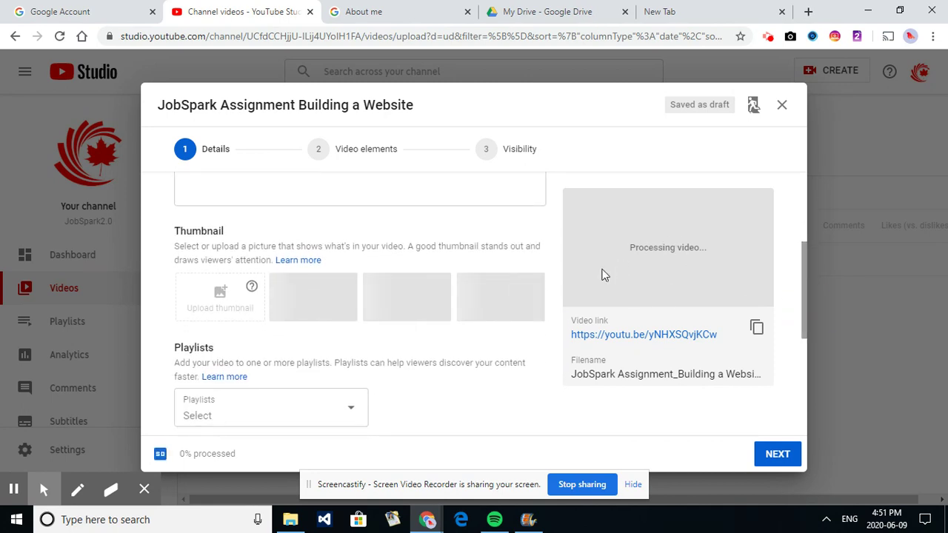
{"action": "left_click_drag", "start_coordinate": [804, 295], "coordinate": [802, 389]}
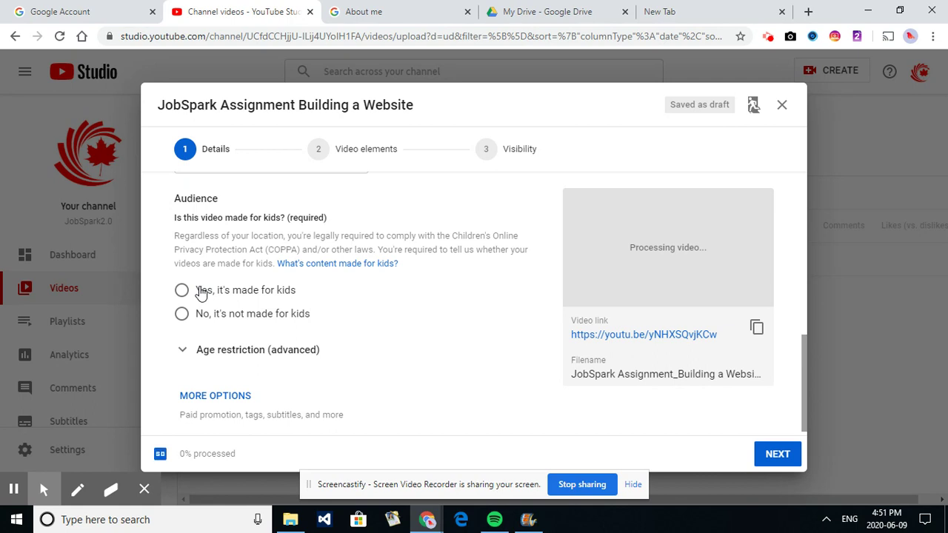
Set the video's audience to 'Yes, it's made for kids'
{"action": "left_click", "coordinate": [183, 291]}
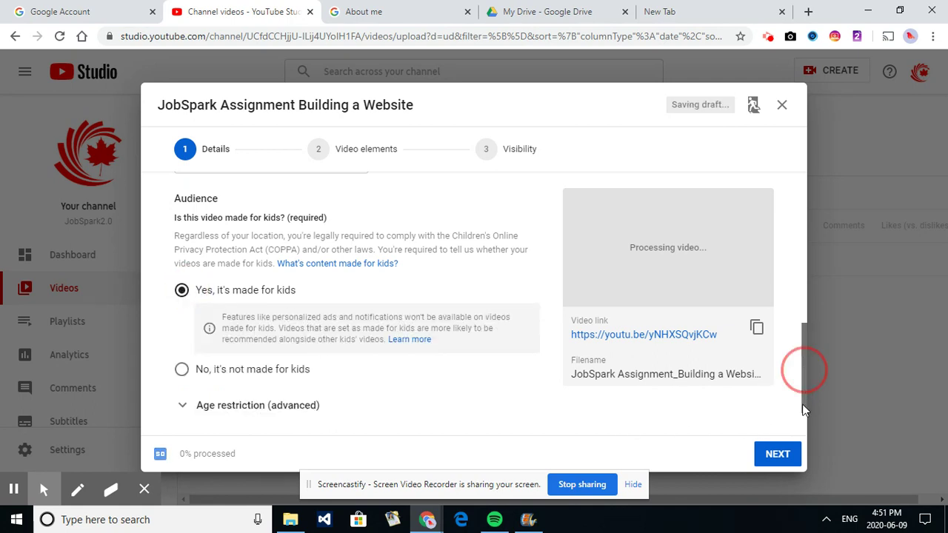
{"action": "right_click", "coordinate": [802, 404]}
{"action": "left_click", "coordinate": [804, 407]}
{"action": "left_click_drag", "start_coordinate": [804, 407], "coordinate": [803, 435]}
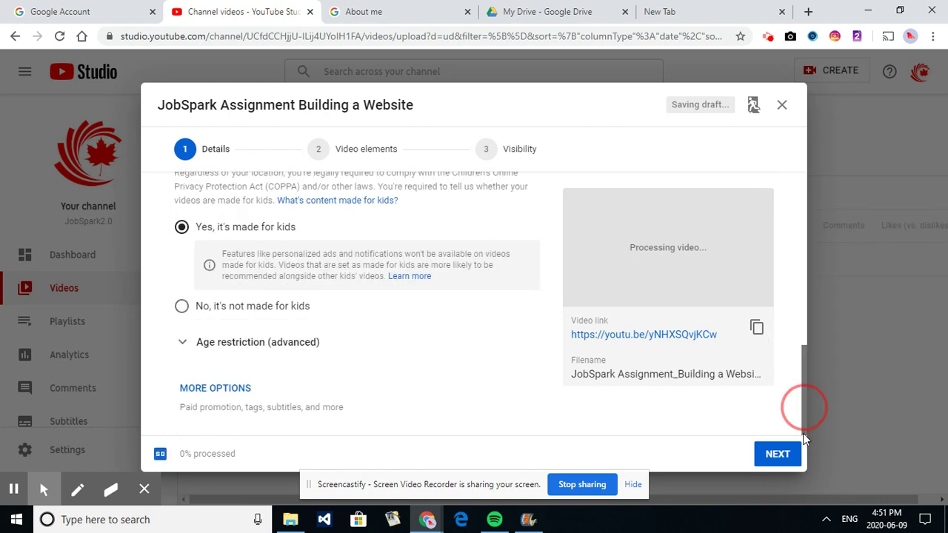
Advance through Video elements to Visibility, choose Public and publish the video
{"action": "left_click", "coordinate": [778, 454]}
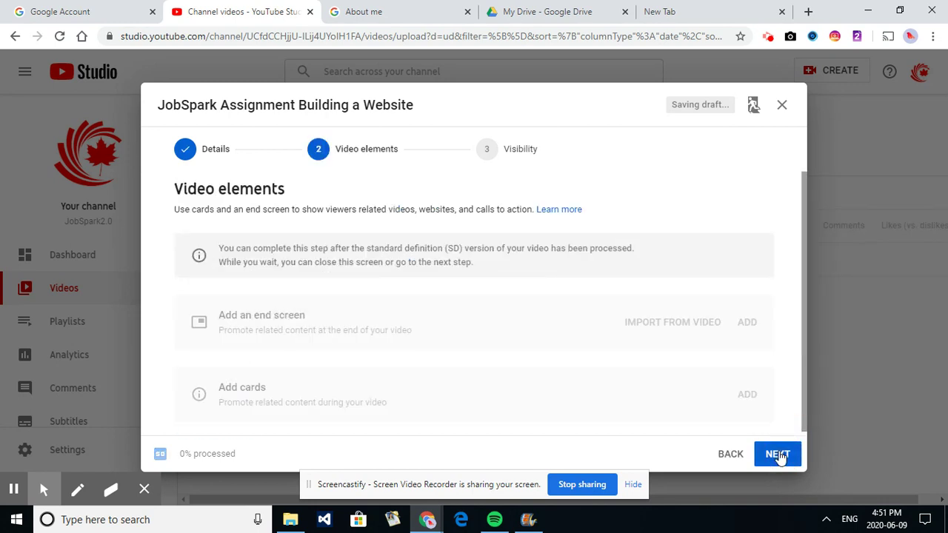
{"action": "left_click", "coordinate": [805, 337]}
{"action": "scroll", "coordinate": [811, 286], "scroll_direction": "down", "scroll_amount": 1}
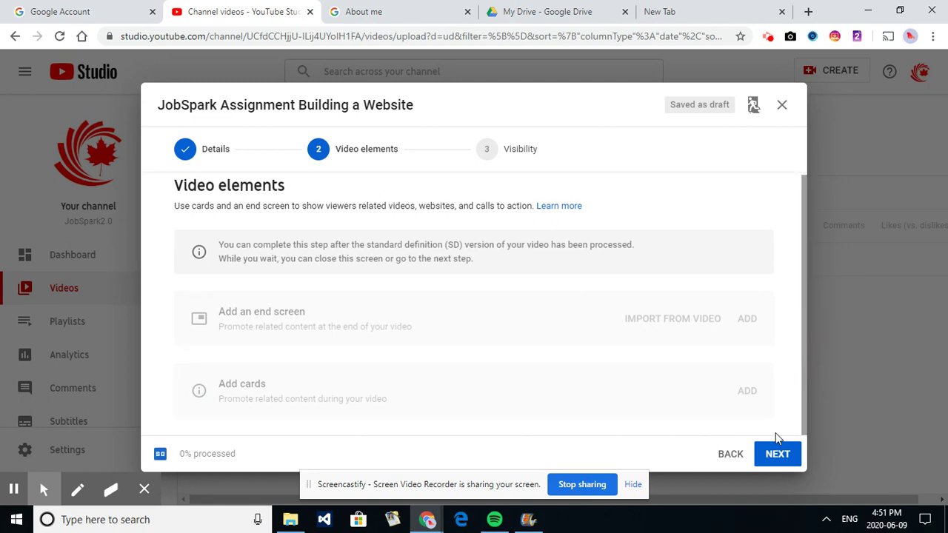
{"action": "left_click", "coordinate": [777, 455]}
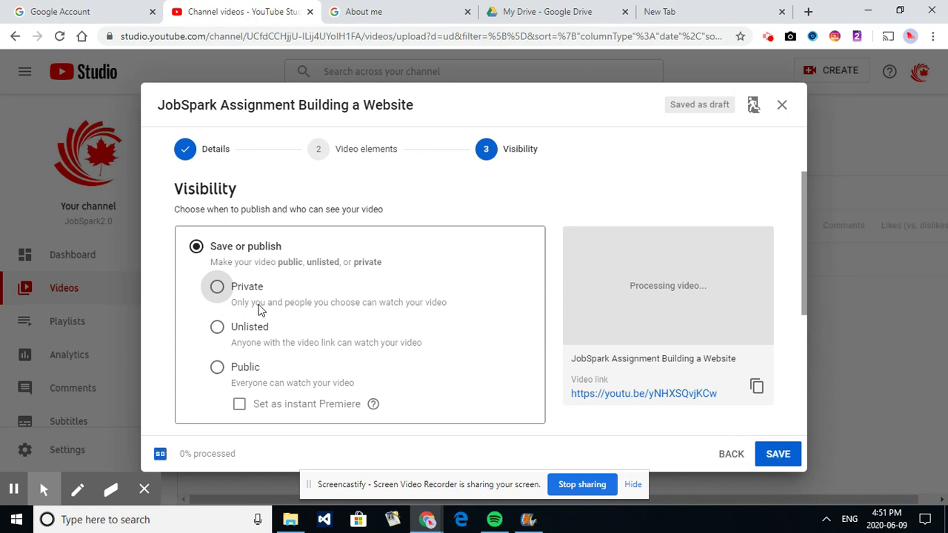
{"action": "left_click", "coordinate": [216, 368]}
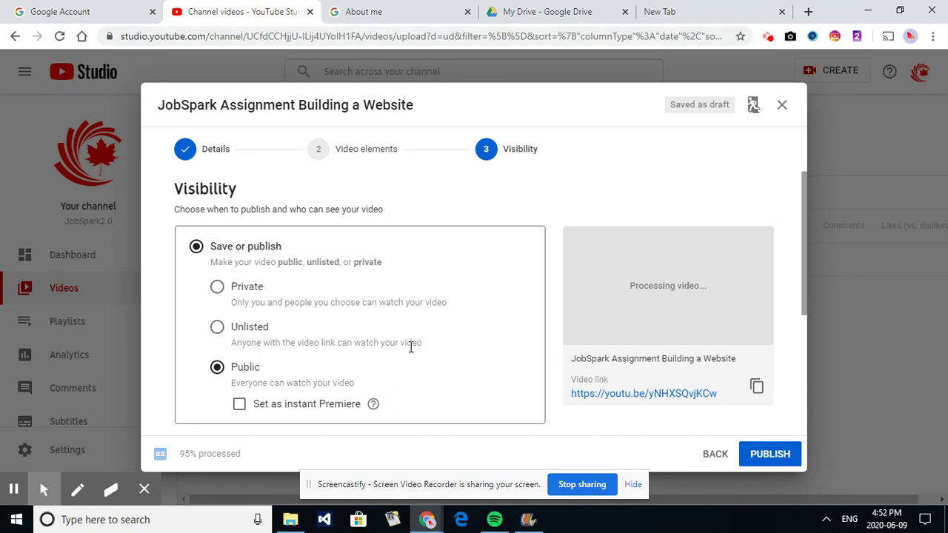
{"action": "left_click", "coordinate": [774, 457]}
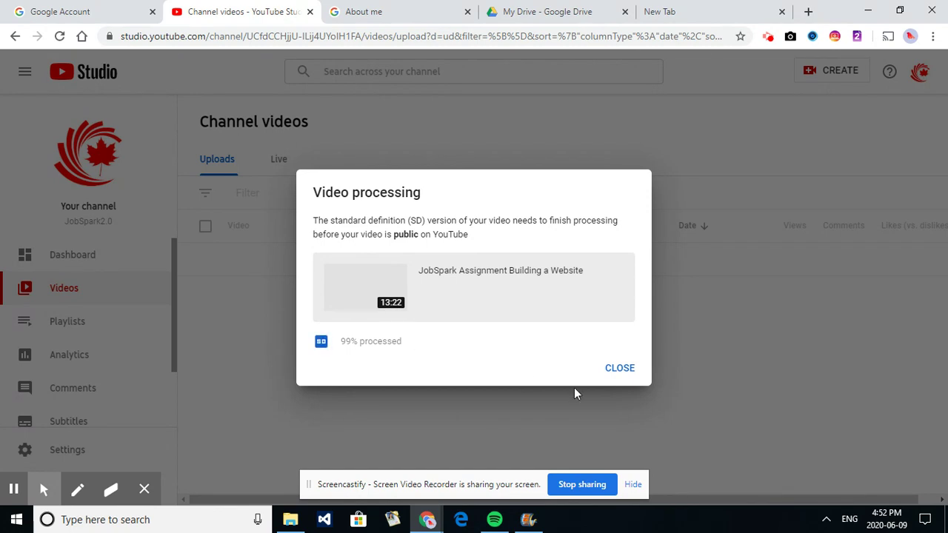
Dismiss the processing notice and tip, collapse the sidebar, and go to Your channel
{"action": "left_click", "coordinate": [619, 369]}
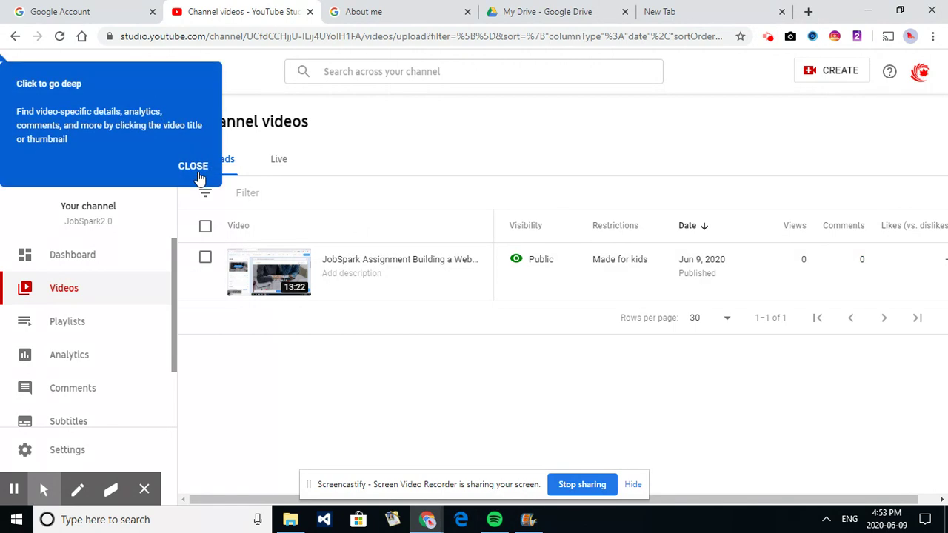
{"action": "left_click", "coordinate": [197, 172]}
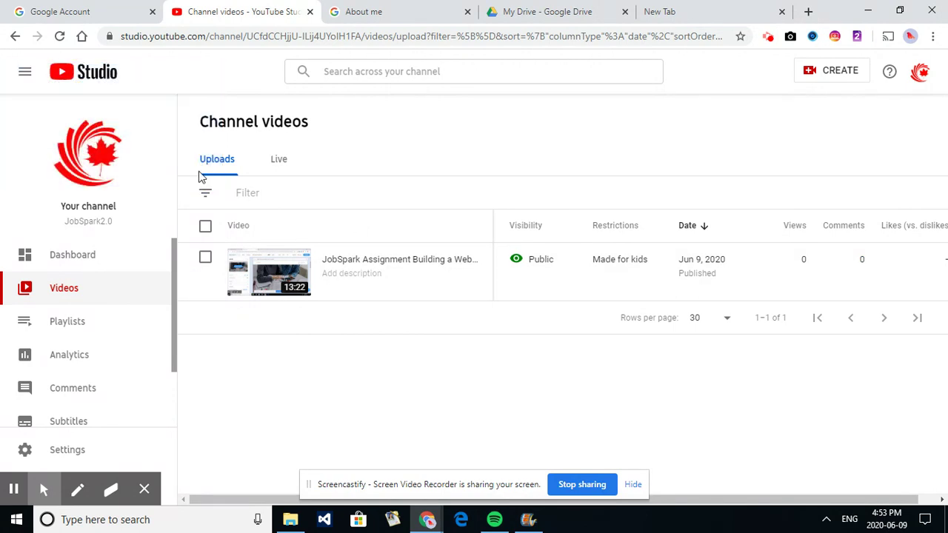
{"action": "left_click", "coordinate": [23, 76]}
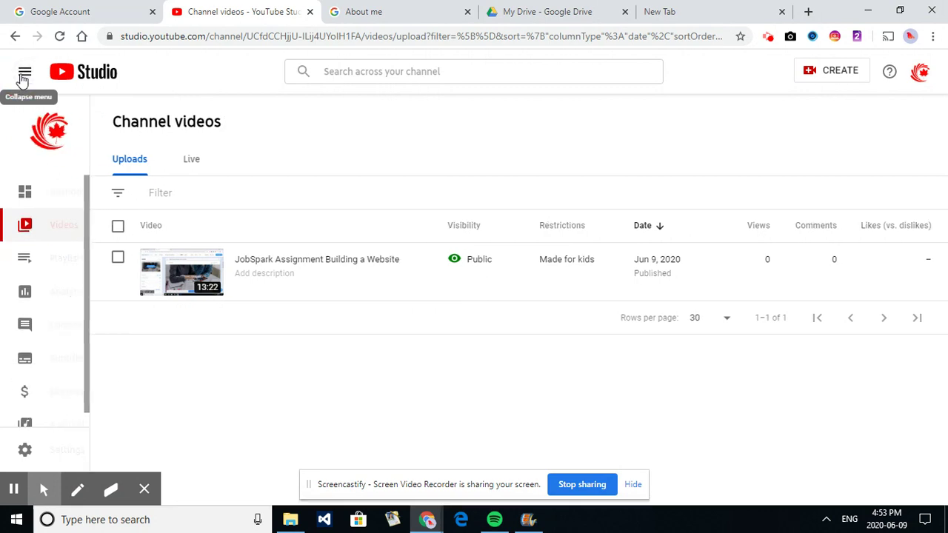
{"action": "left_click", "coordinate": [921, 79]}
{"action": "left_click", "coordinate": [825, 155]}
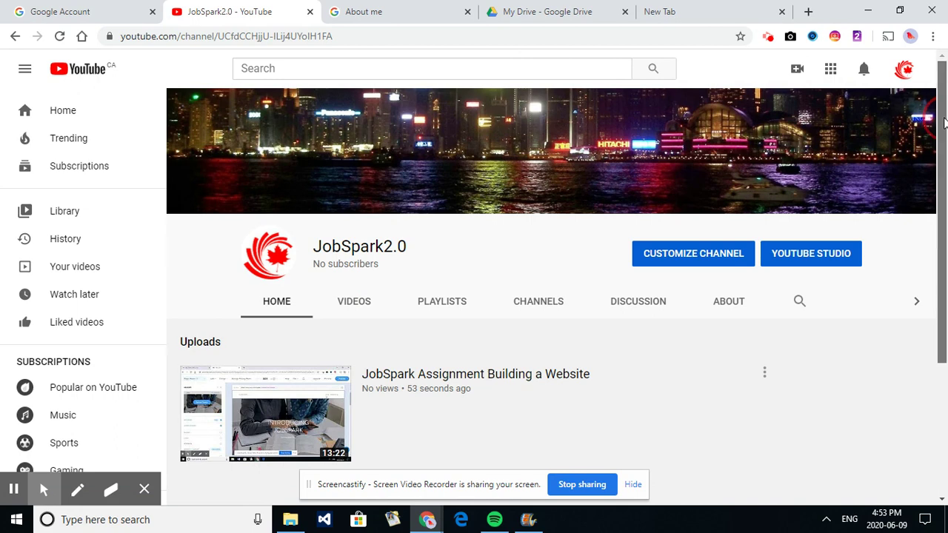
View the uploaded video's watch page, return to JobSpark2.0, and enter channel customization
{"action": "left_click_drag", "start_coordinate": [943, 128], "coordinate": [945, 192]}
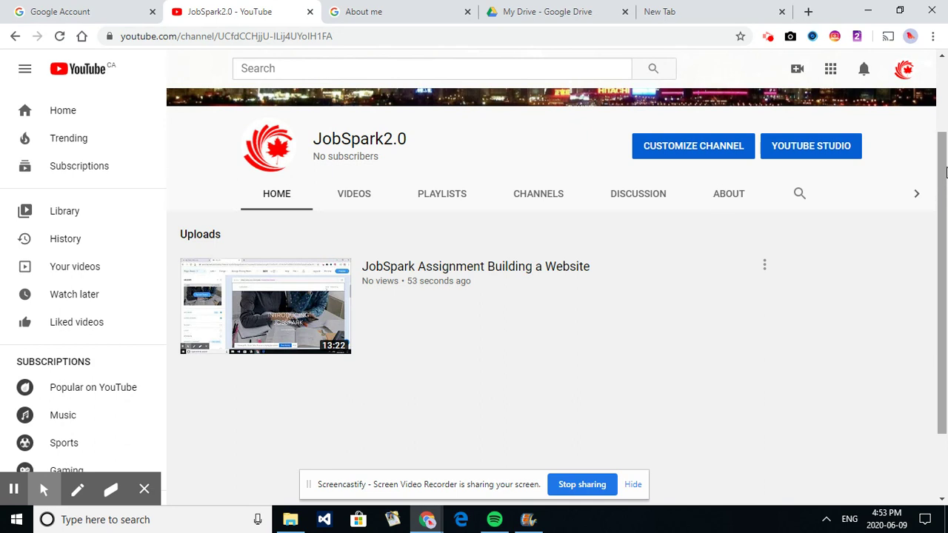
{"action": "left_click", "coordinate": [905, 72]}
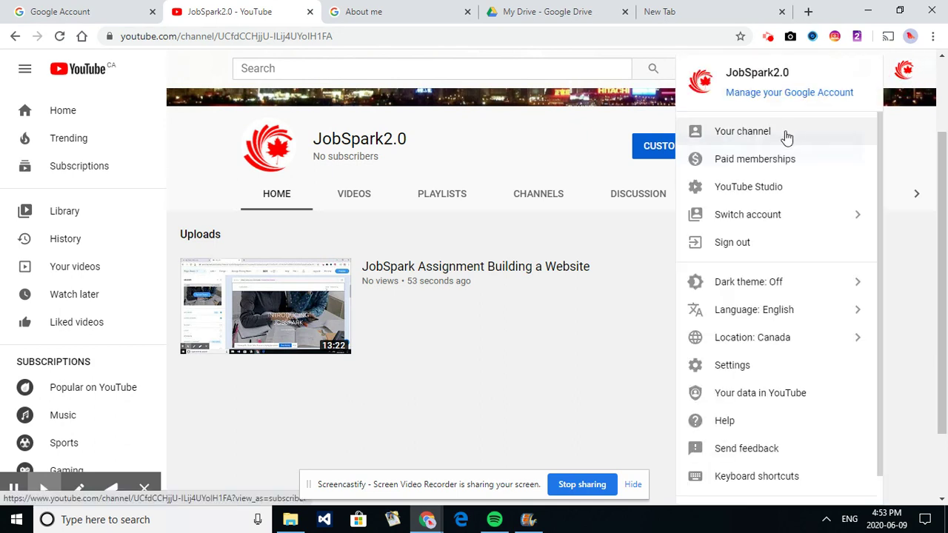
{"action": "left_click", "coordinate": [605, 356]}
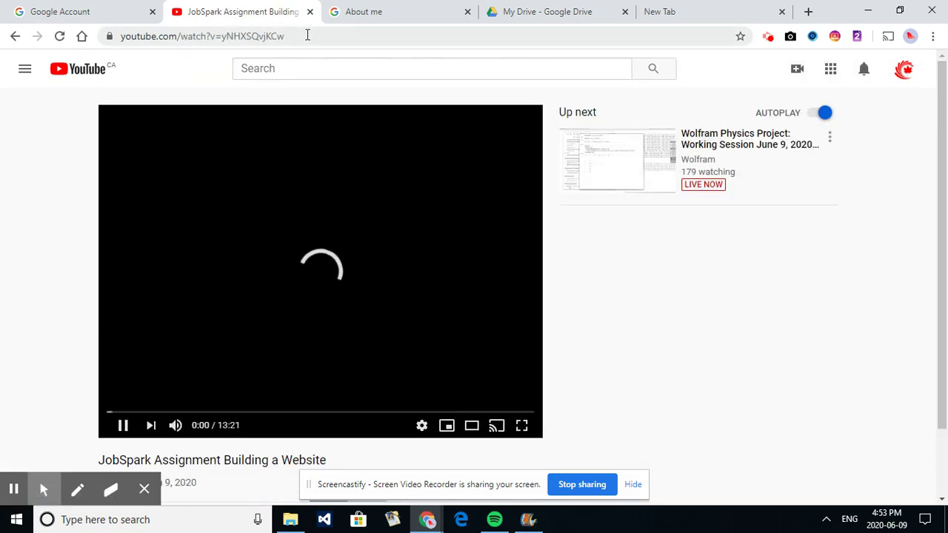
{"action": "left_click", "coordinate": [18, 38]}
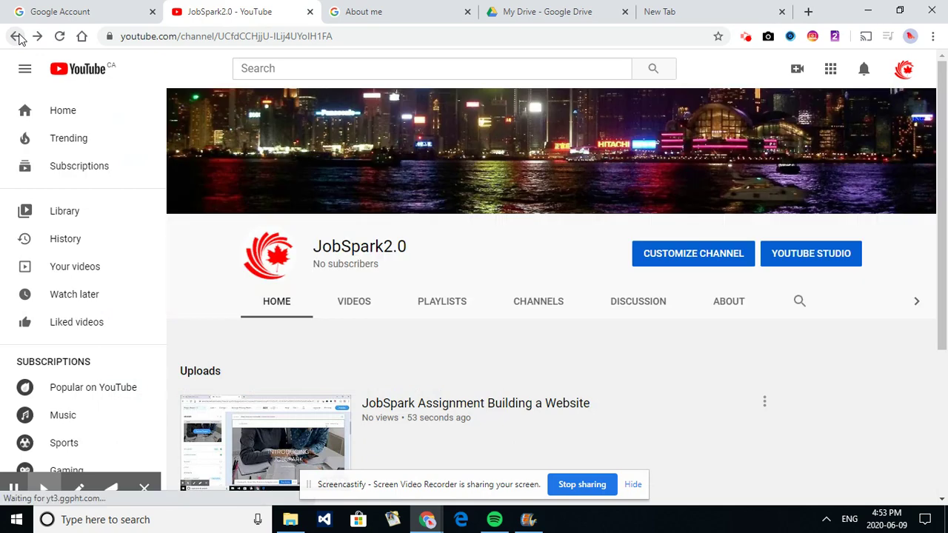
{"action": "left_click", "coordinate": [667, 257]}
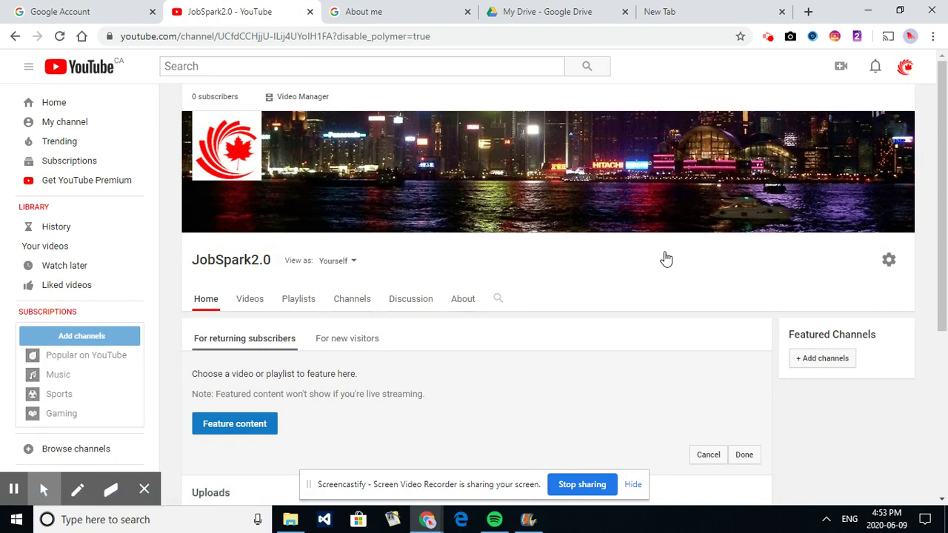
Under 'For new visitors', pick 'JobSpark Assignment Building a Website' as channel trailer and save
{"action": "left_click", "coordinate": [368, 343]}
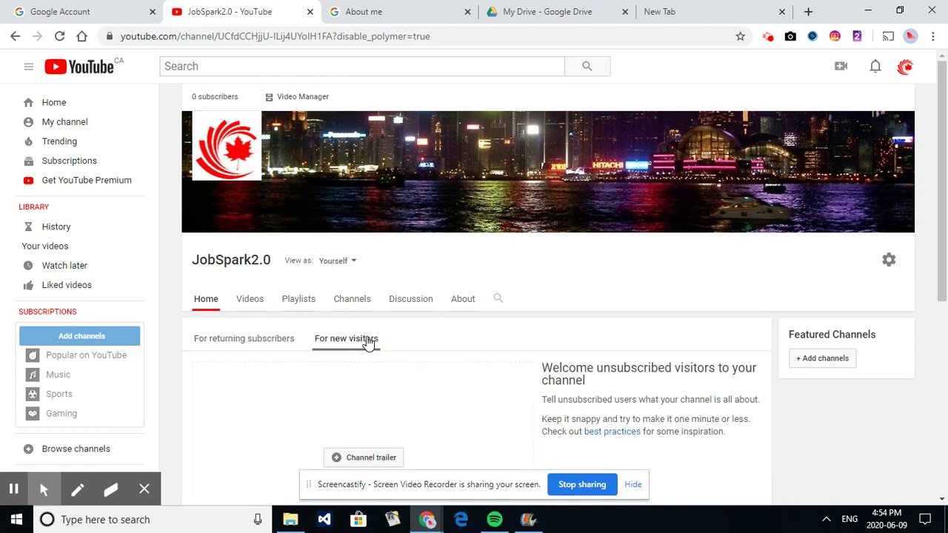
{"action": "left_click", "coordinate": [361, 458]}
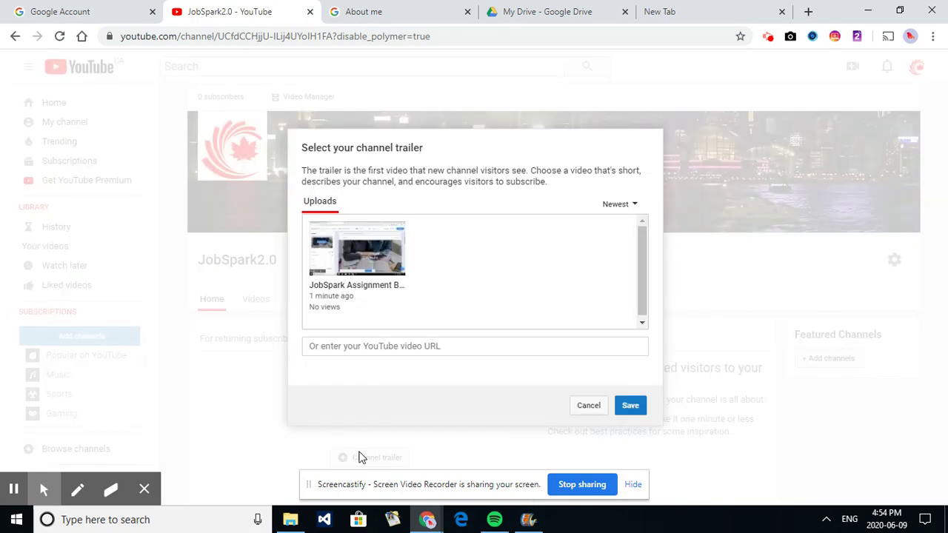
{"action": "left_click", "coordinate": [378, 268]}
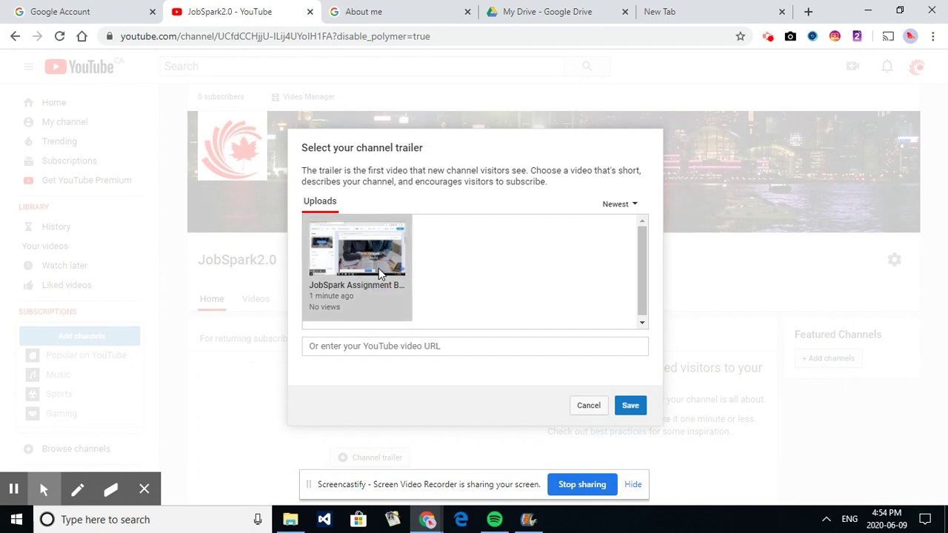
{"action": "left_click", "coordinate": [629, 407]}
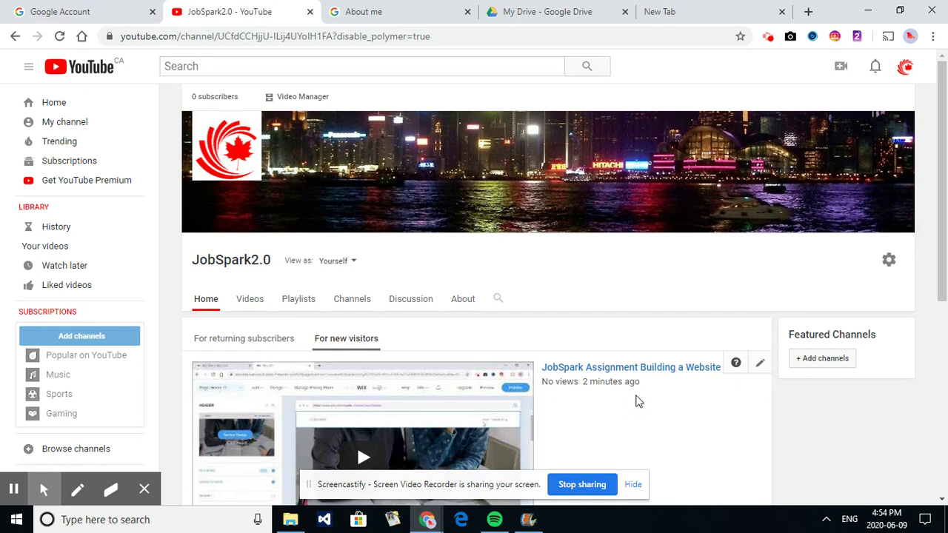
{"action": "left_click_drag", "start_coordinate": [941, 177], "coordinate": [945, 276]}
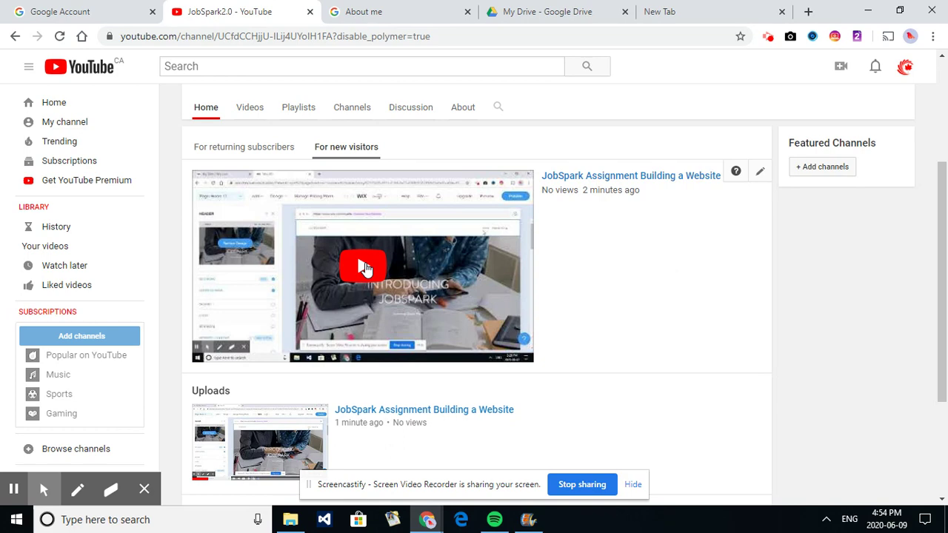
{"action": "left_click_drag", "start_coordinate": [941, 319], "coordinate": [944, 206]}
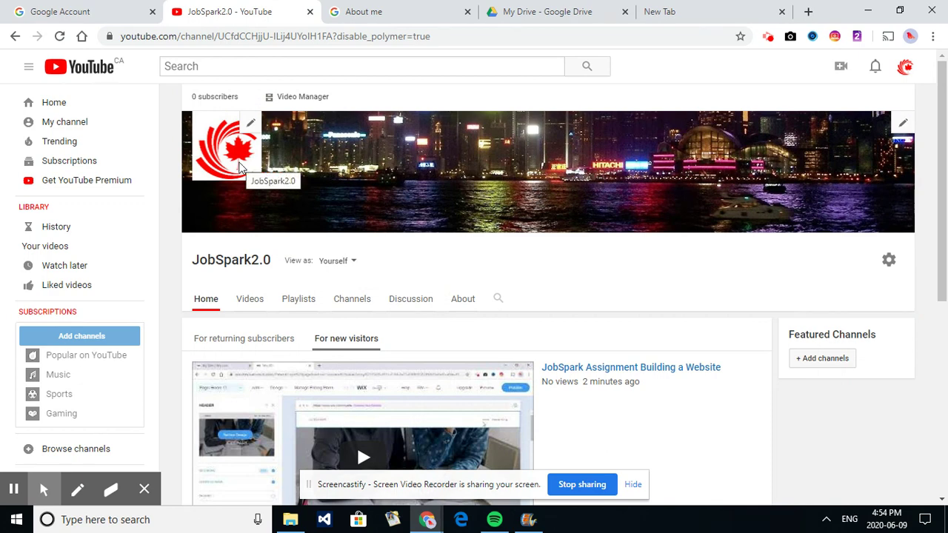
{"action": "left_click", "coordinate": [461, 300]}
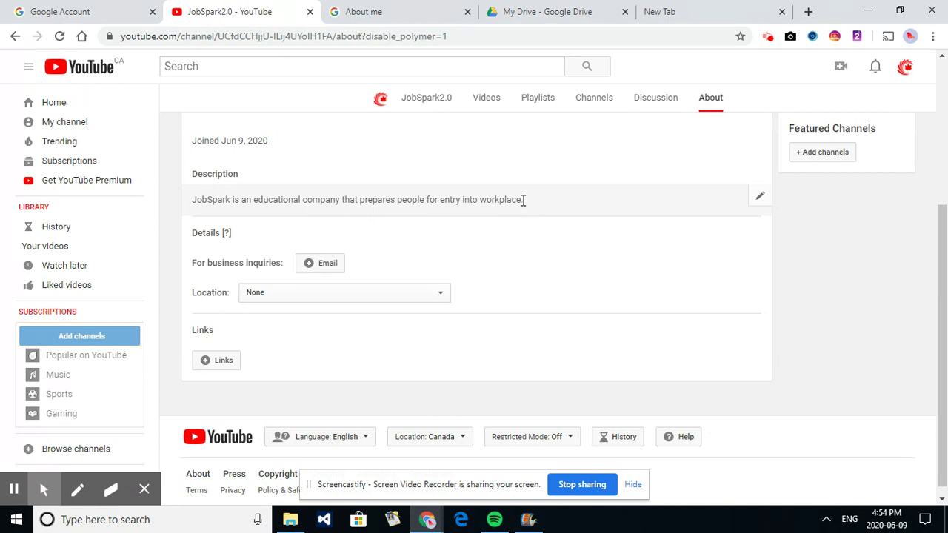
{"action": "left_click", "coordinate": [426, 100]}
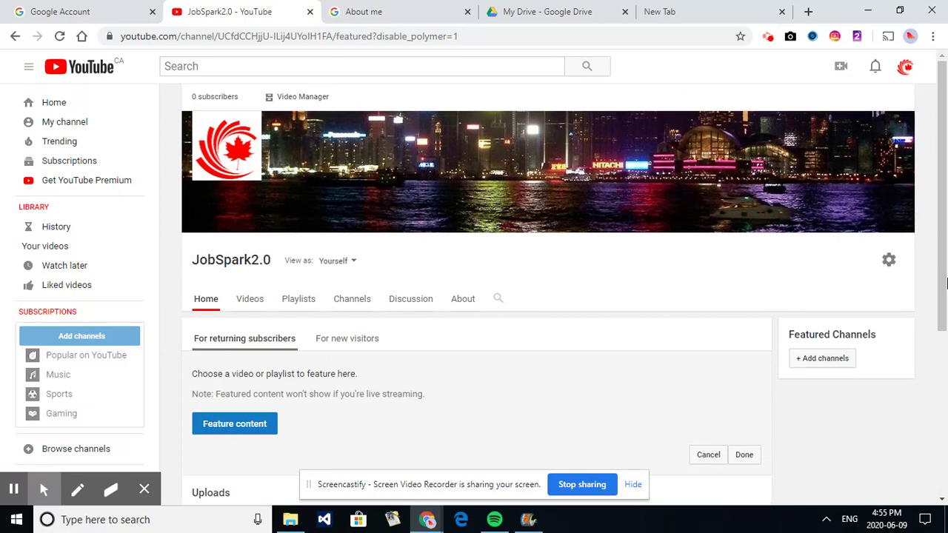
{"action": "left_click_drag", "start_coordinate": [946, 201], "coordinate": [946, 287]}
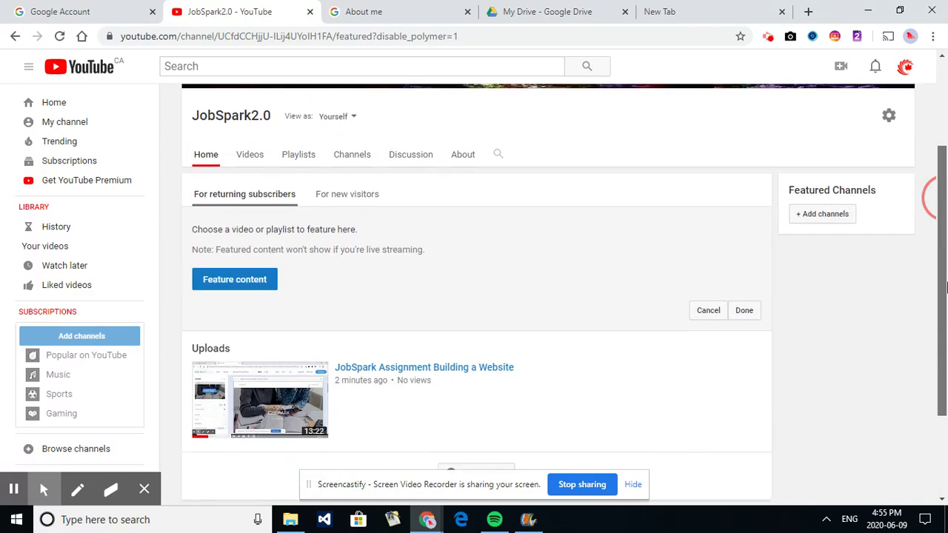